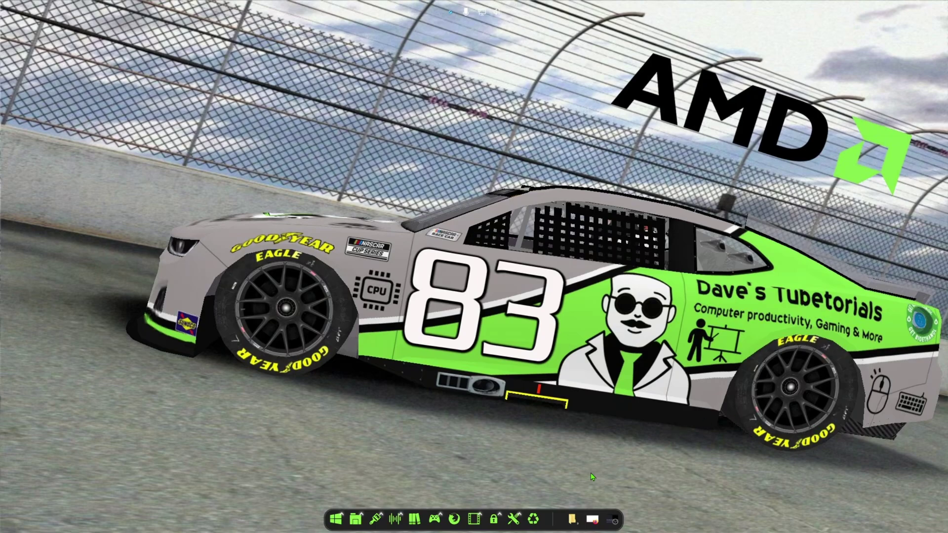
# Review the SilentPatchCMR2 Build 1 and dgVoodoo2 v2.82.5 GitHub releases in Firefox, then close it.
pyautogui.click(613, 518)
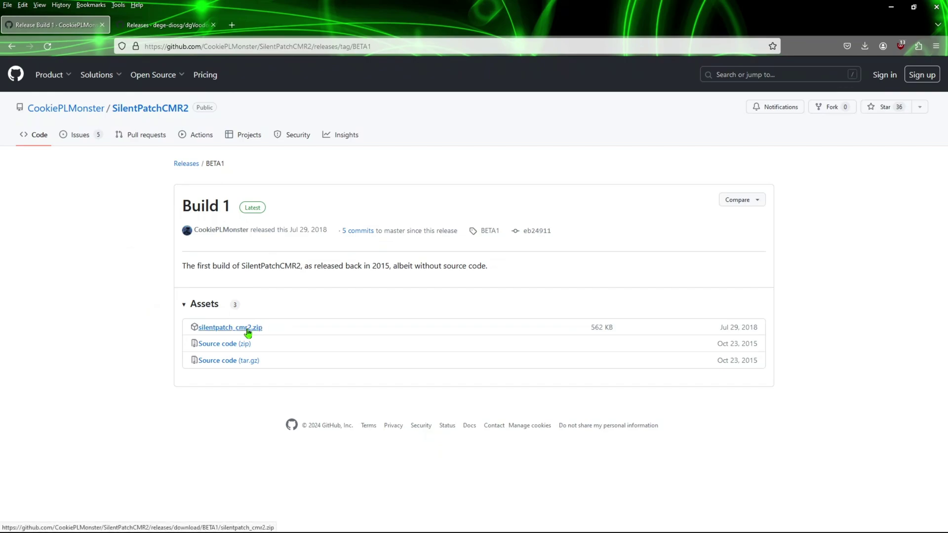
pyautogui.click(160, 28)
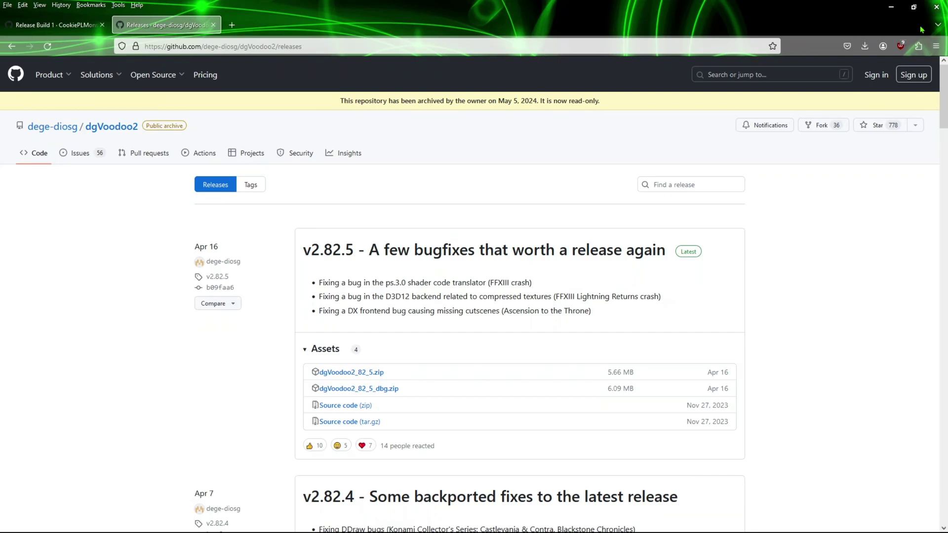
pyautogui.click(936, 6)
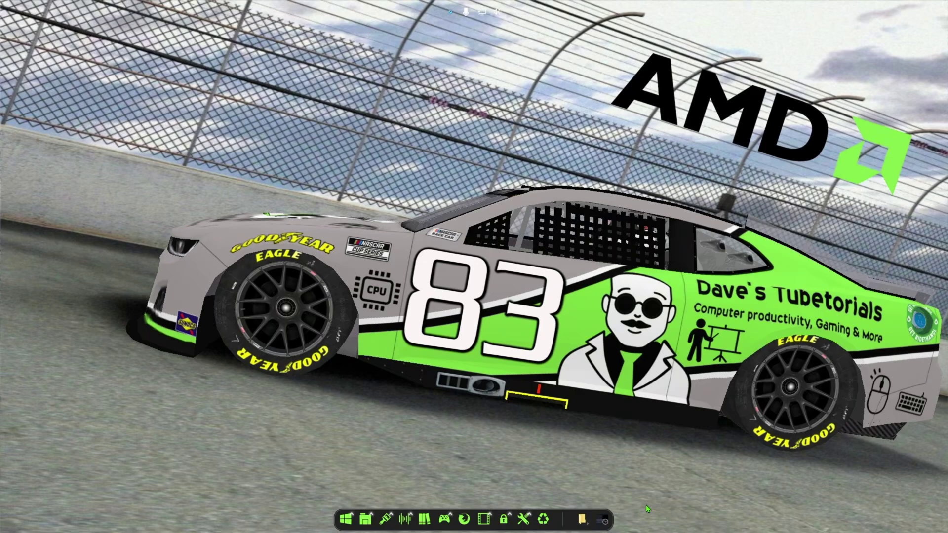
# Tile the dgVoodoo2_82_5, silentpatch_cmr2 and Colin McRae Rally 2 Explorer windows and inspect the dgVoodoo2 files.
pyautogui.click(580, 512)
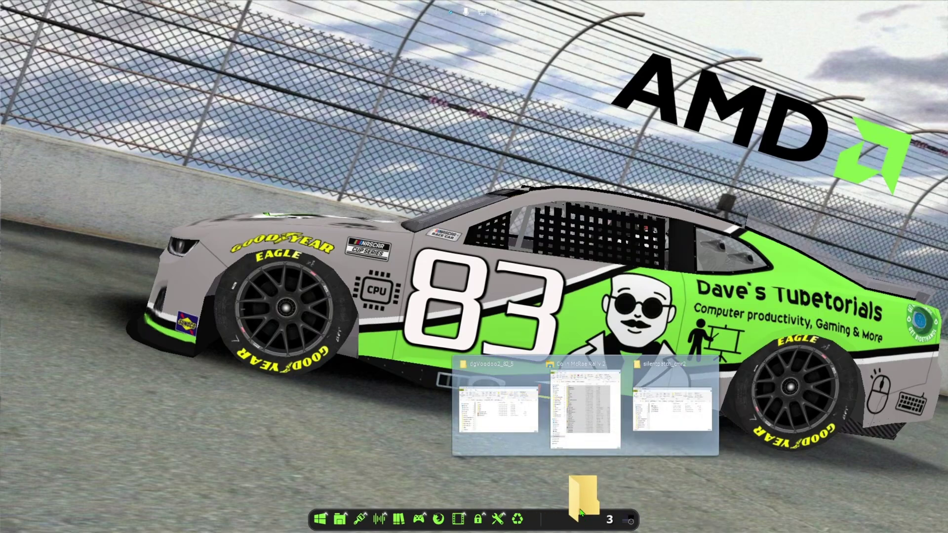
pyautogui.click(499, 410)
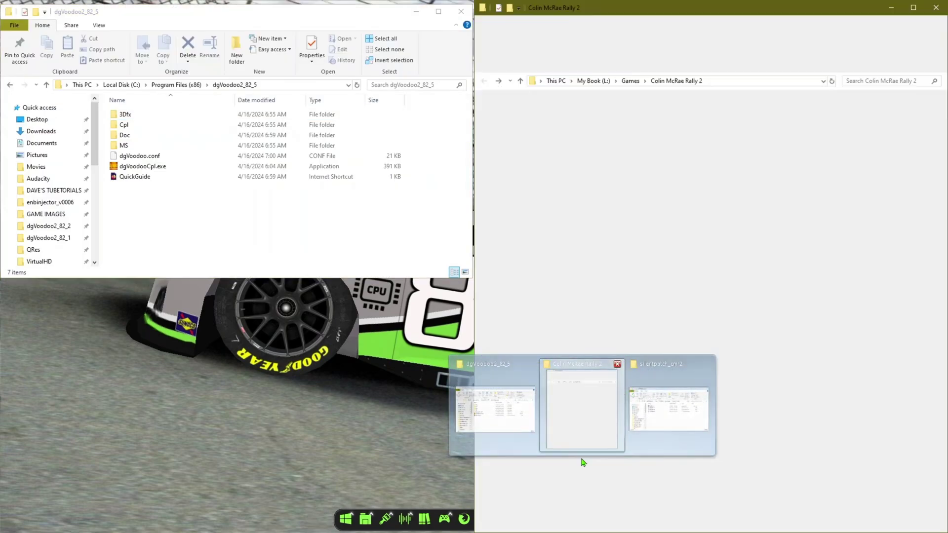
pyautogui.click(583, 450)
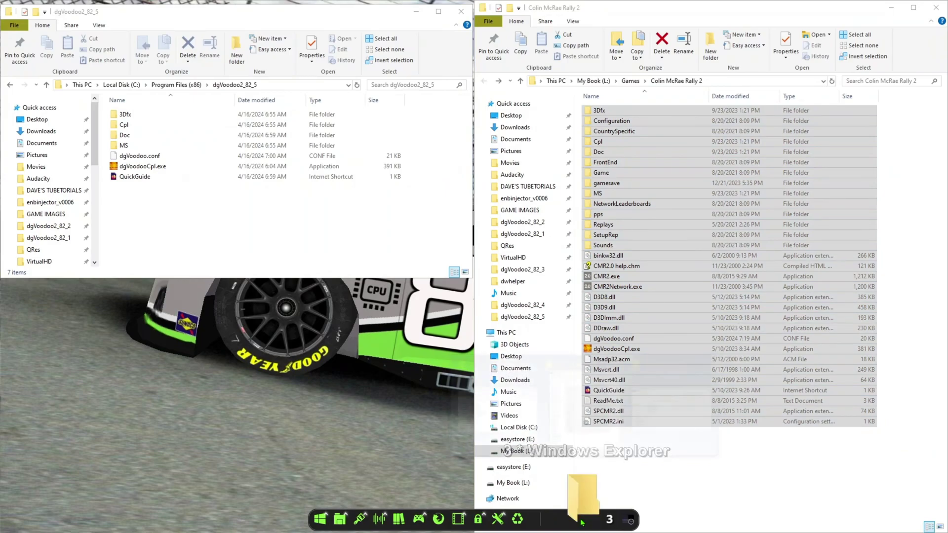
pyautogui.click(644, 434)
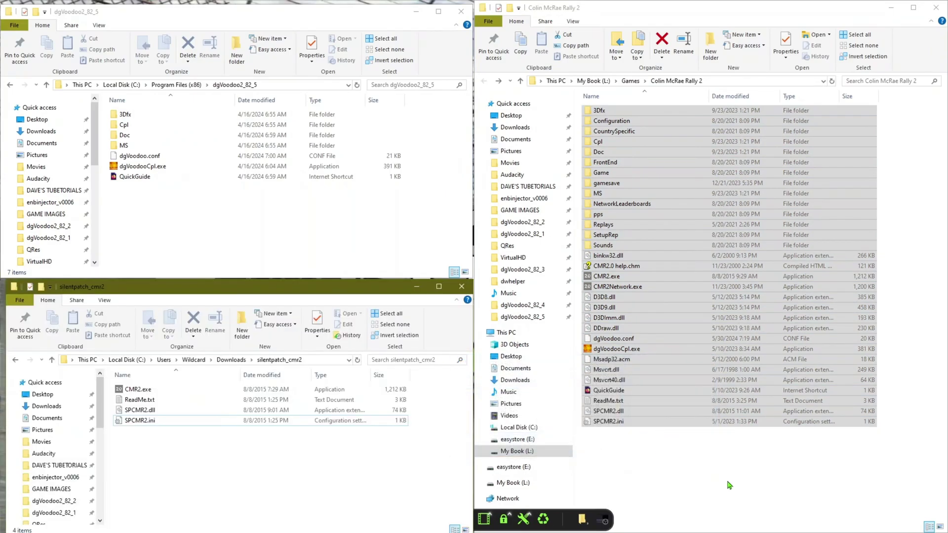
pyautogui.click(747, 493)
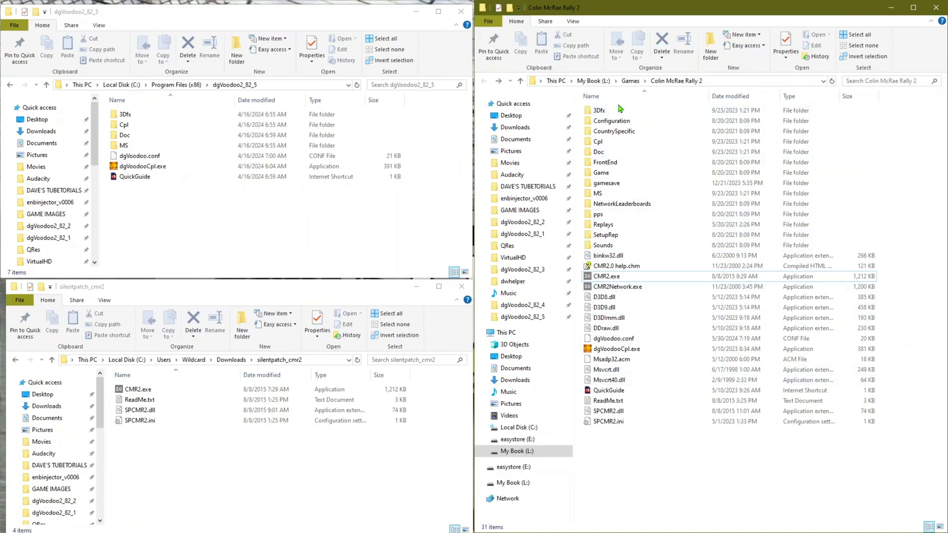
pyautogui.click(181, 234)
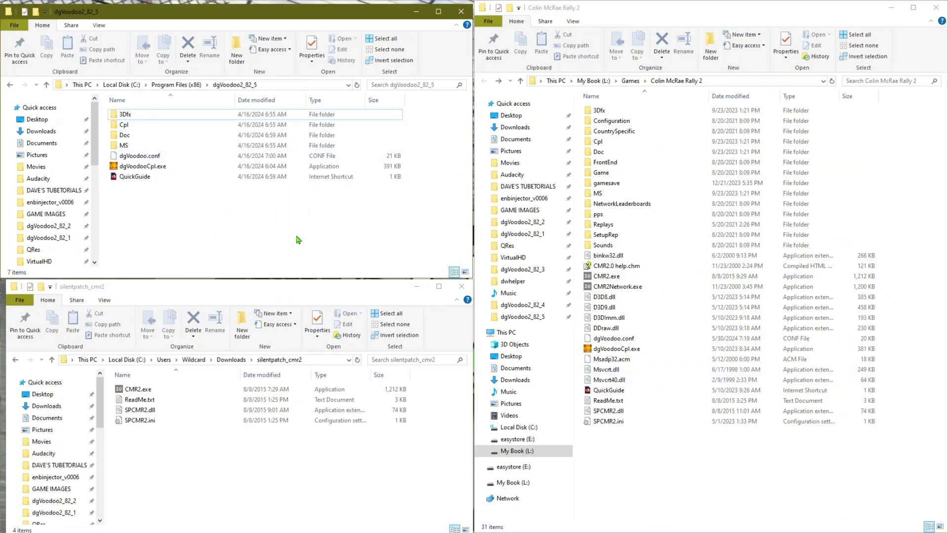
pyautogui.hotkey('ctrl', 'a')
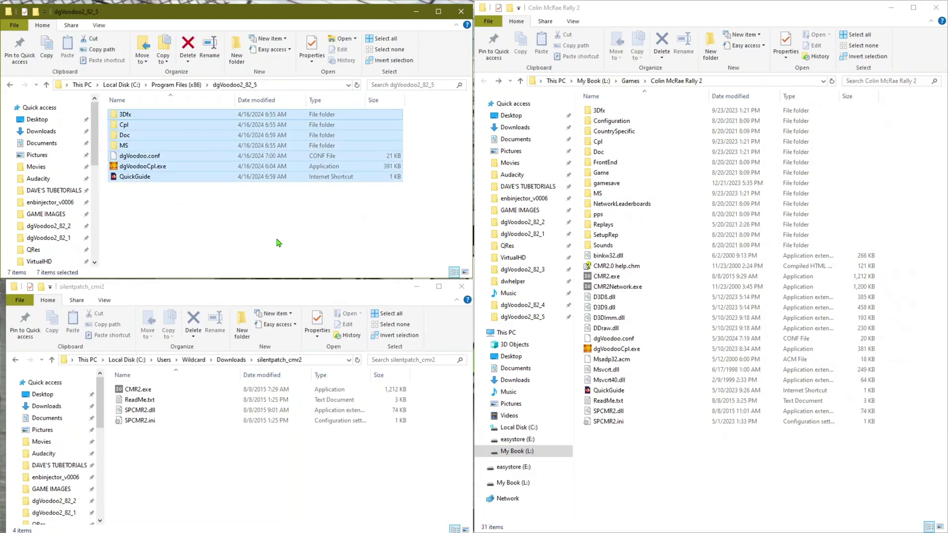
pyautogui.click(203, 245)
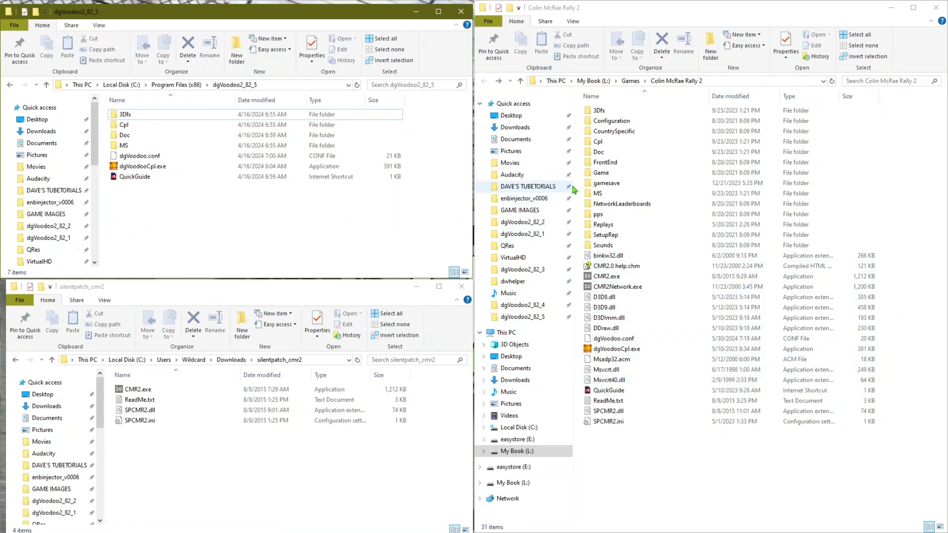
pyautogui.doubleClick(599, 196)
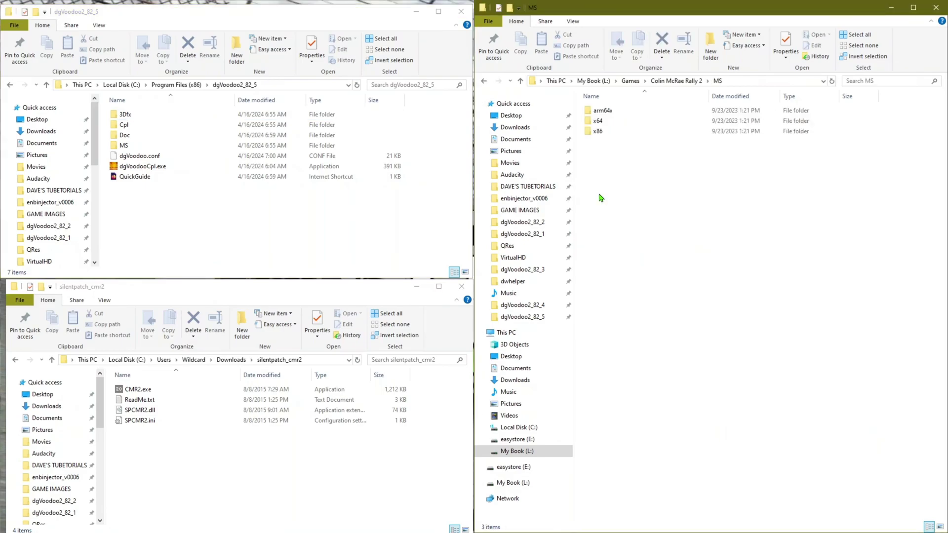
pyautogui.click(594, 134)
pyautogui.doubleClick(594, 134)
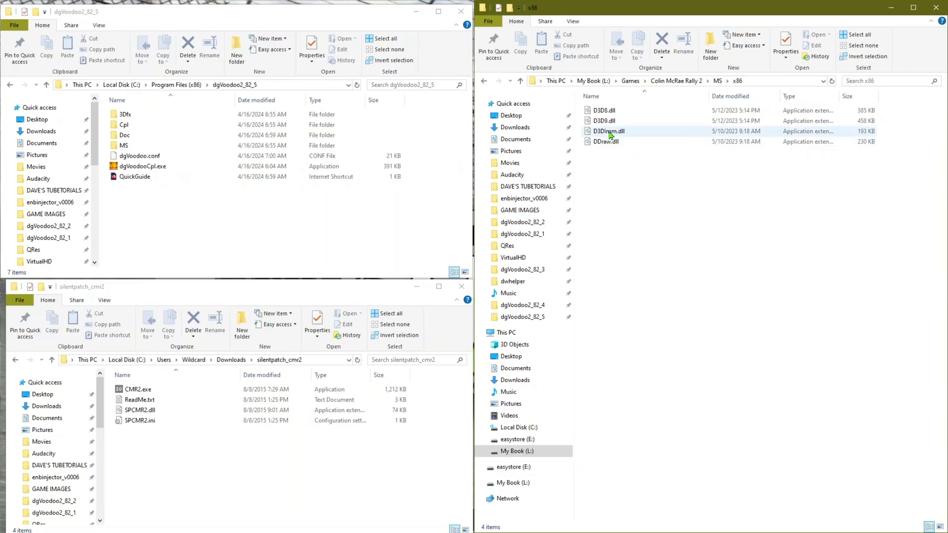
pyautogui.click(484, 81)
pyautogui.click(484, 81)
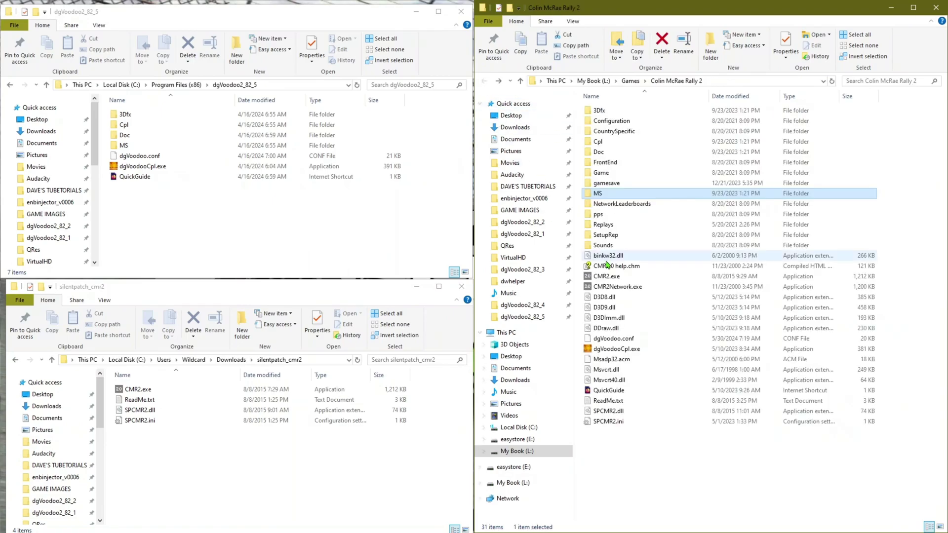
pyautogui.click(653, 463)
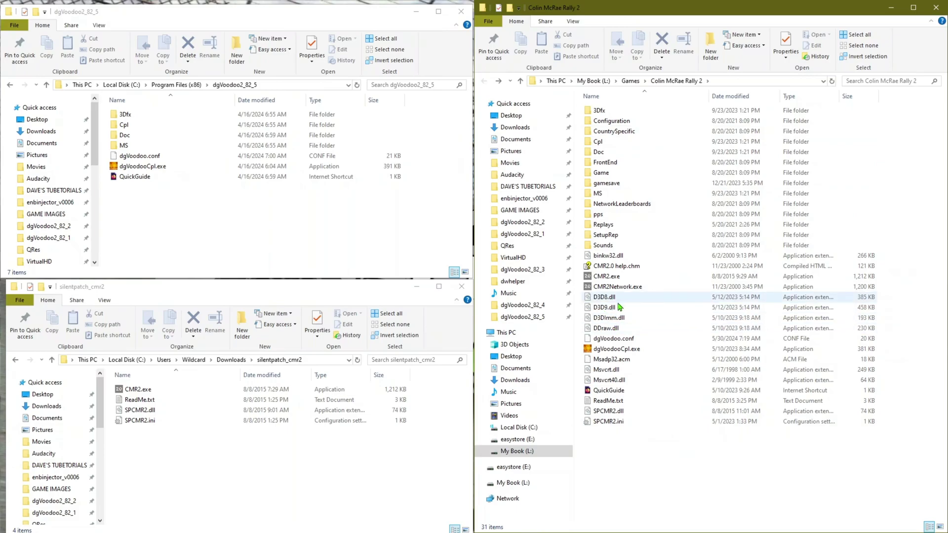
pyautogui.click(281, 482)
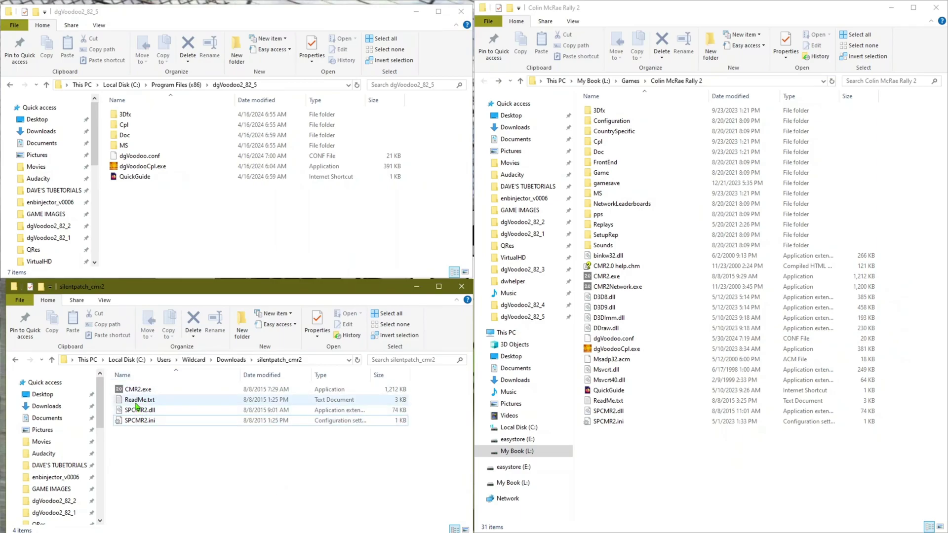
pyautogui.click(712, 482)
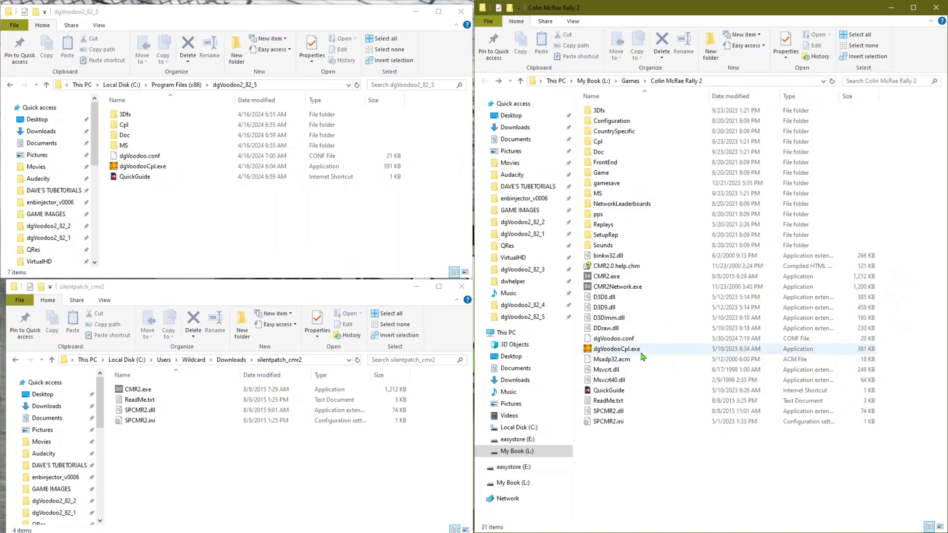
# Open SPCMR2.ini in Notepad to check Region=EUROPE, FOV=80.0, Window=1 and Borderless=1.
pyautogui.doubleClick(596, 426)
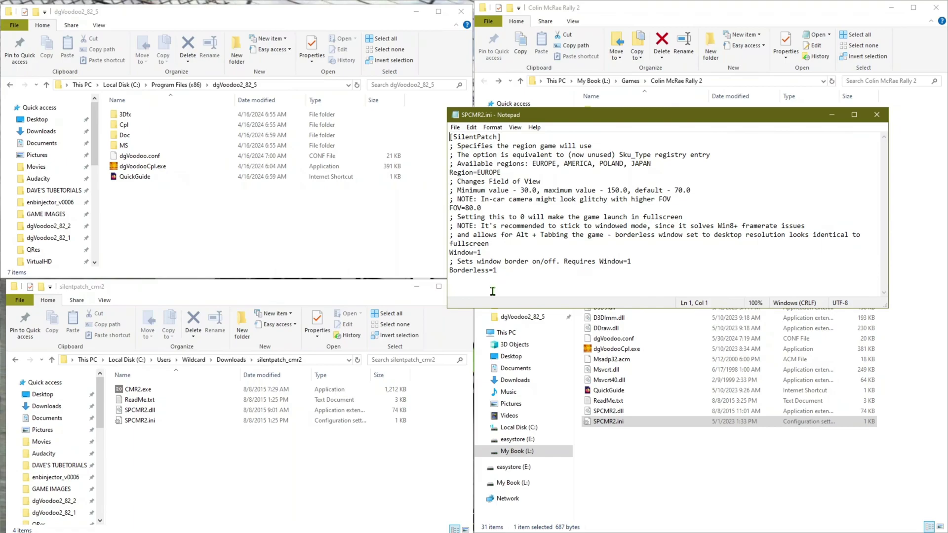
pyautogui.click(711, 282)
# Close Notepad, run dgVoodooCpl.exe from the game folder and show its DirectX settings.
pyautogui.click(877, 114)
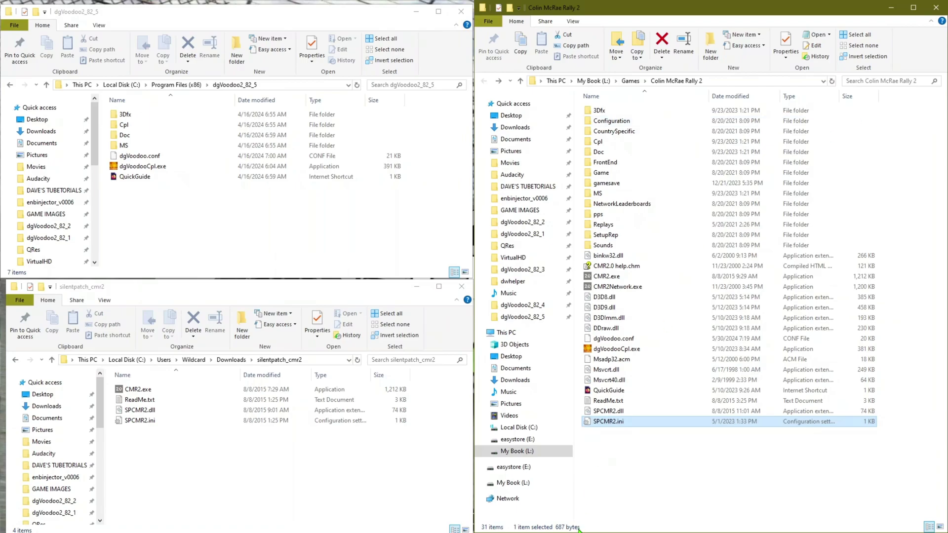
pyautogui.click(644, 496)
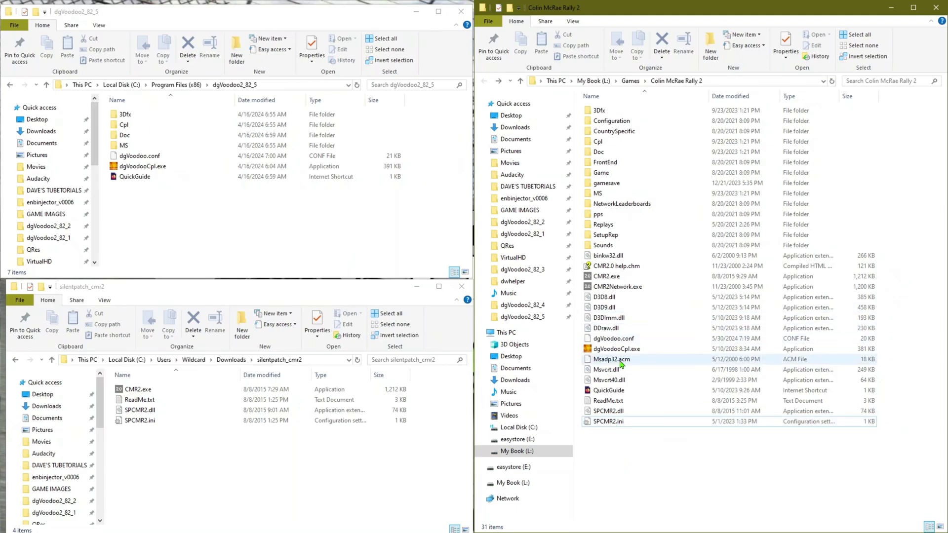
pyautogui.doubleClick(636, 350)
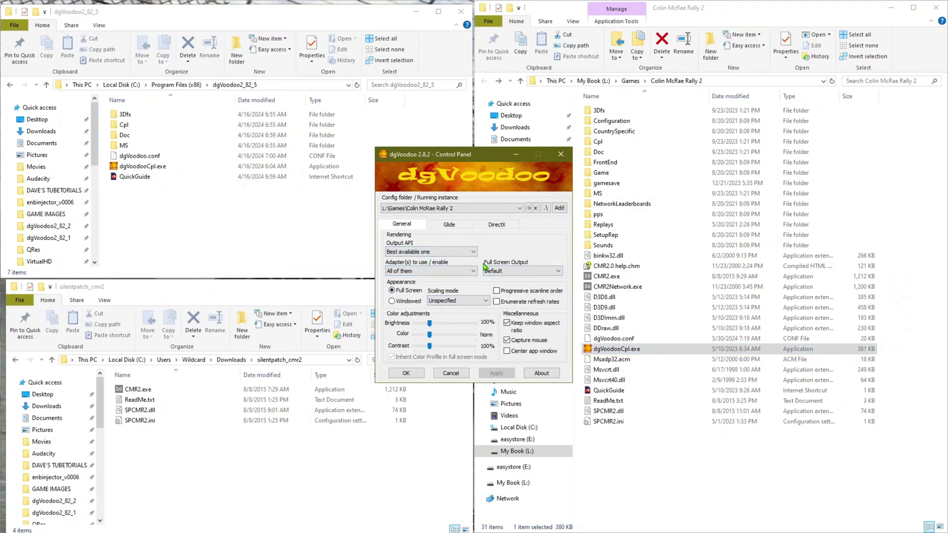
pyautogui.moveTo(473, 257)
pyautogui.moveTo(489, 306)
pyautogui.click(506, 230)
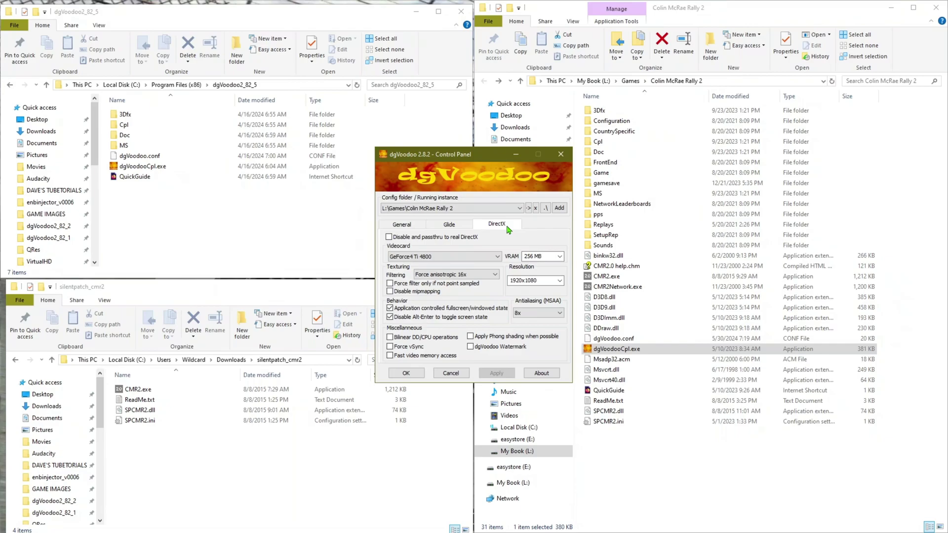
# Keep GeForce4 Ti 4800 as the emulated card with 1920x1080, 8x MSAA, 16x anisotropic, and confirm with OK.
pyautogui.click(436, 260)
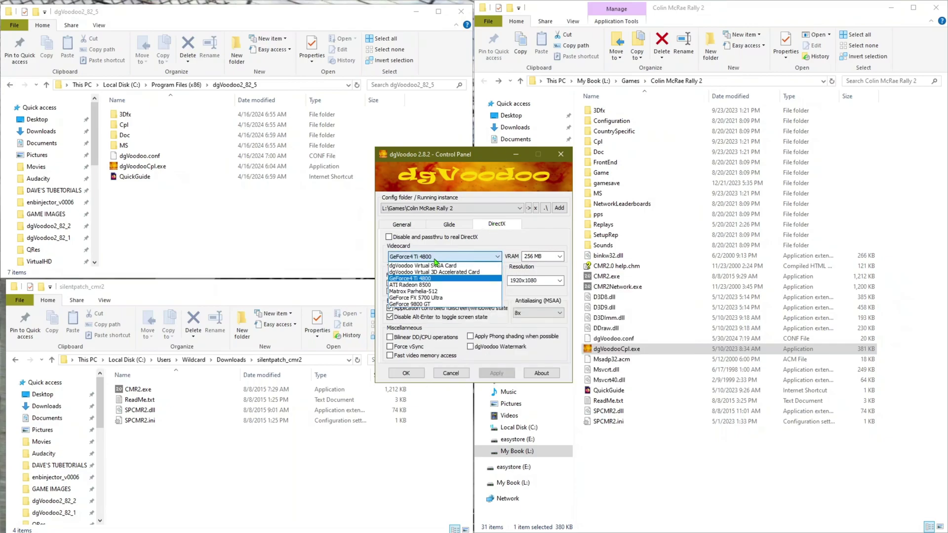
pyautogui.click(437, 259)
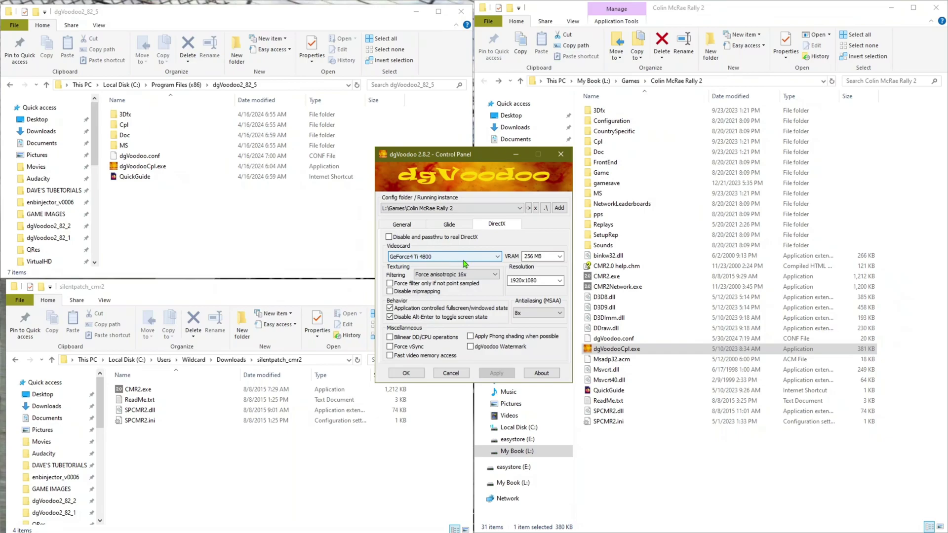
pyautogui.click(458, 262)
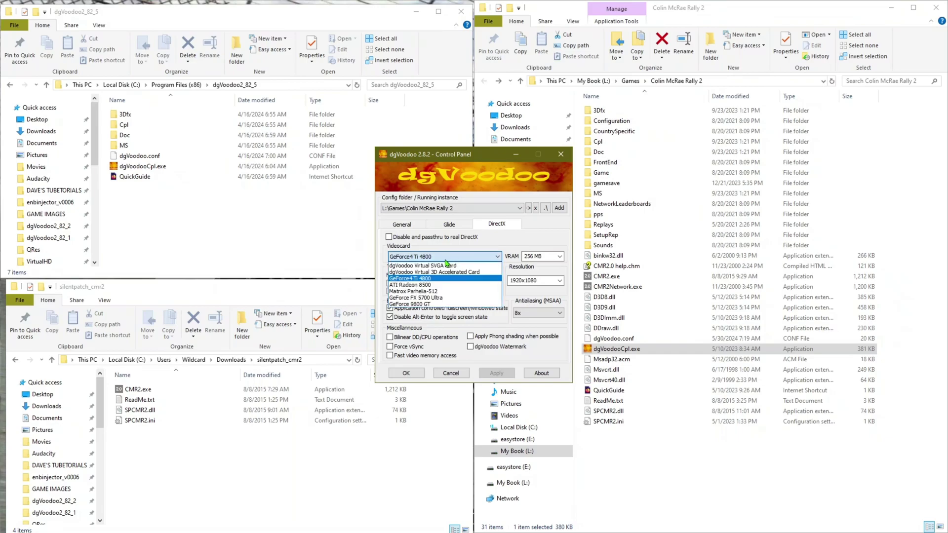
pyautogui.click(491, 258)
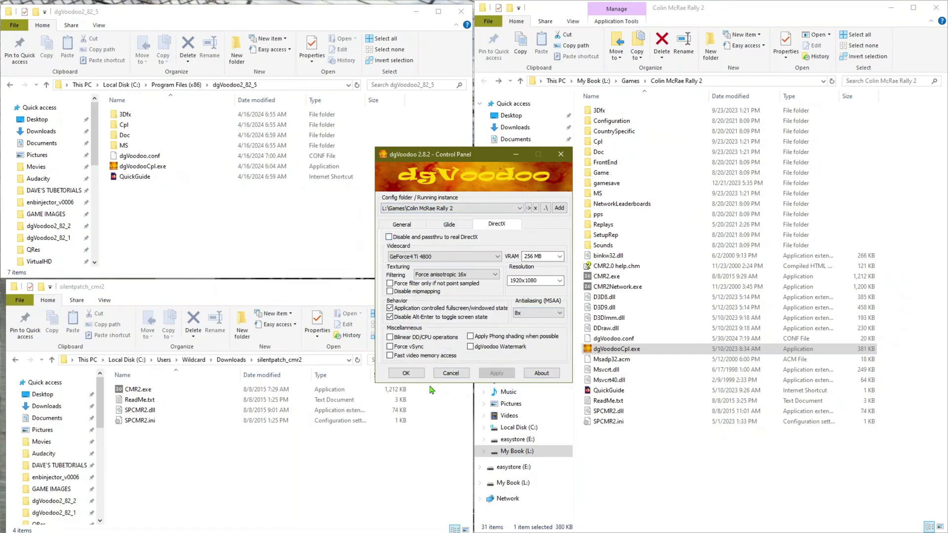
pyautogui.click(406, 373)
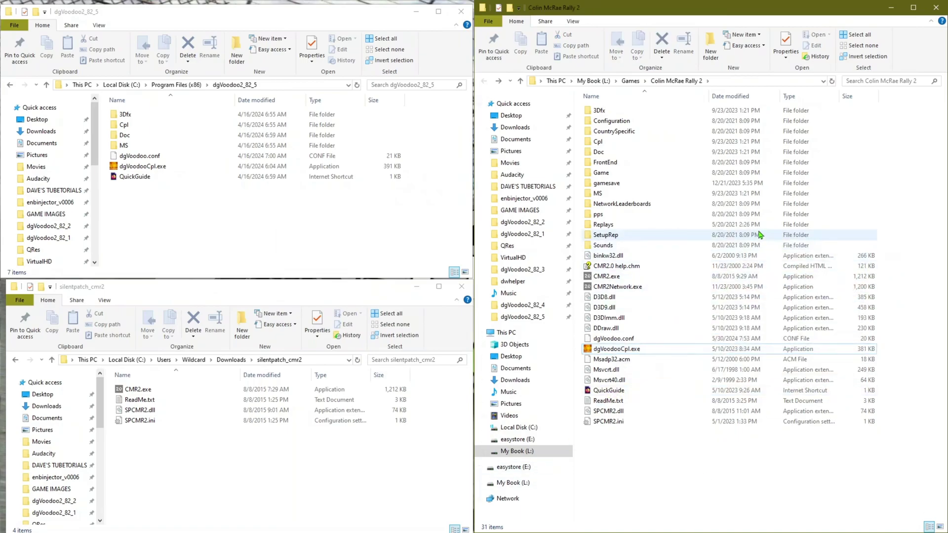
# Launch CMR2.exe, skip the intro video and go to Options from the main menu.
pyautogui.doubleClick(612, 281)
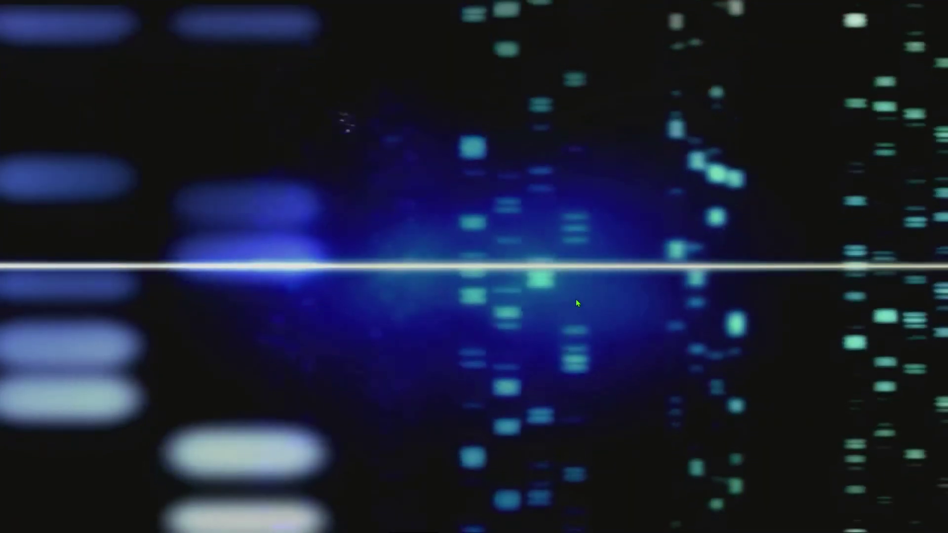
pyautogui.press('Escape')
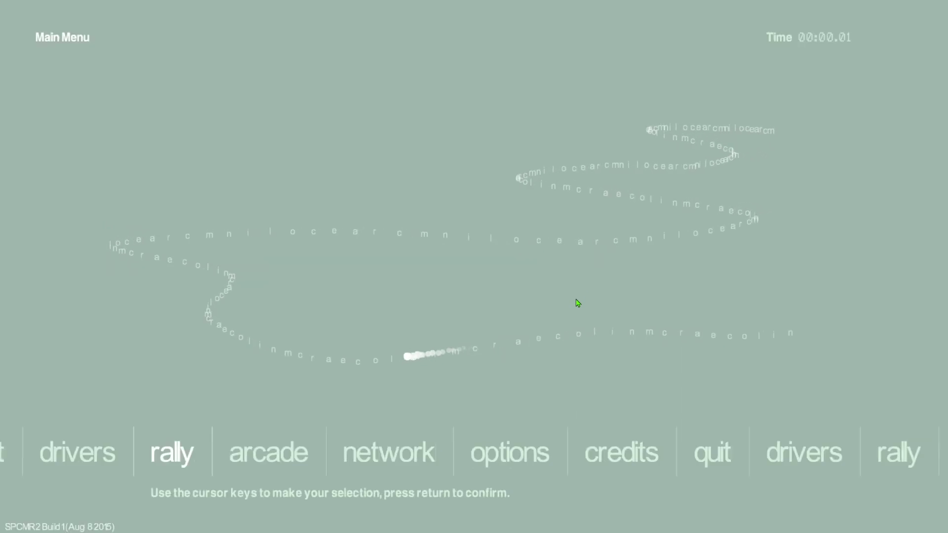
pyautogui.press('Right')
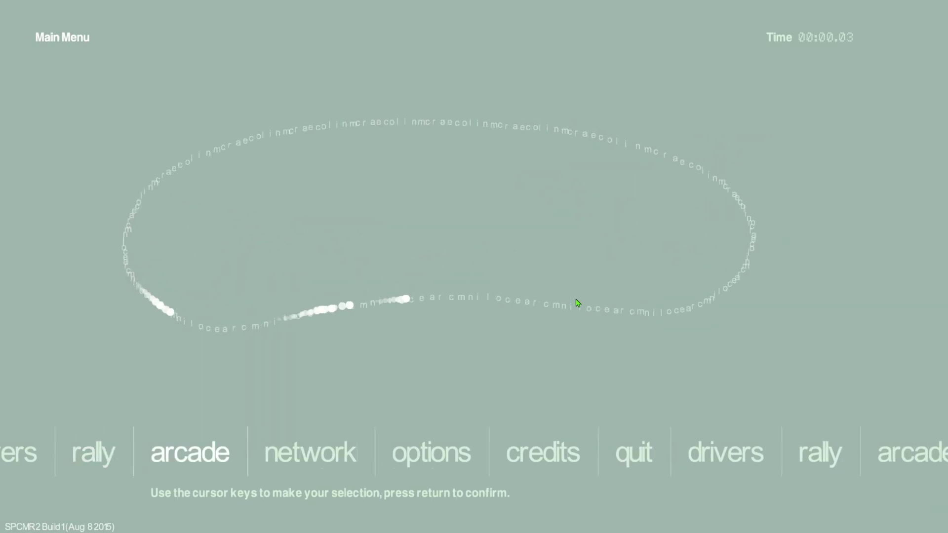
pyautogui.press('Right')
pyautogui.press('Return')
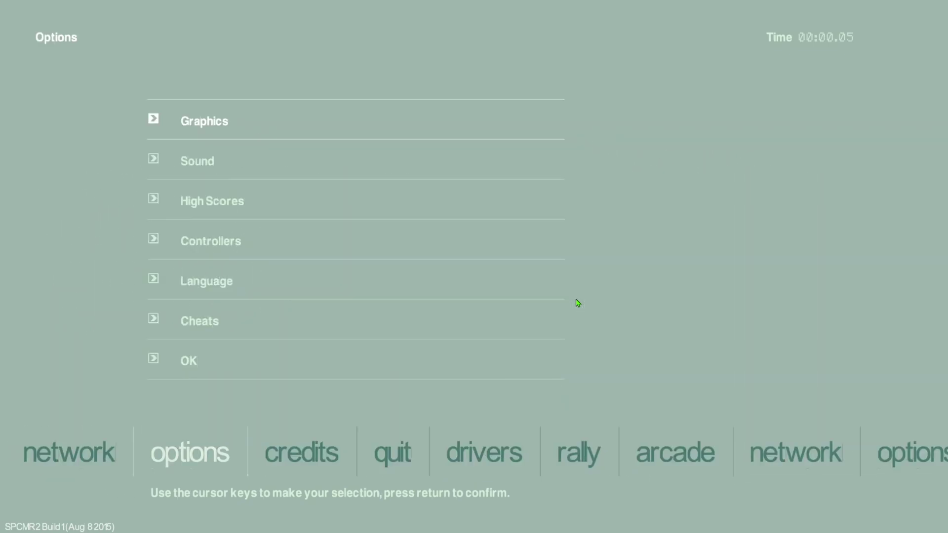
# Open the Graphics settings and browse its entries down to Advanced Graphics.
pyautogui.press('Return')
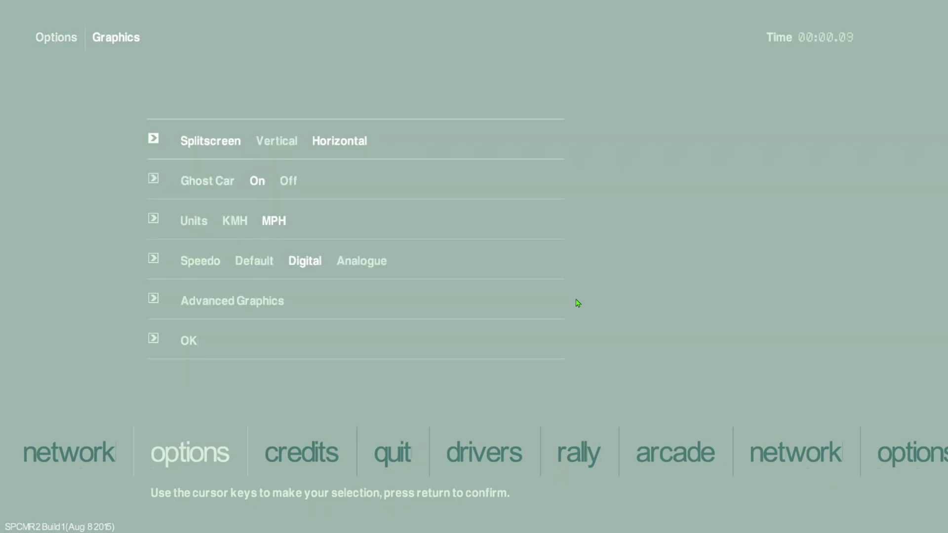
pyautogui.press('Down')
pyautogui.press('Down')
pyautogui.press('Down')
pyautogui.press('Down')
pyautogui.press('Up')
pyautogui.press('Up')
pyautogui.press('Up')
pyautogui.press('Up')
pyautogui.press('Down')
pyautogui.press('Down')
pyautogui.press('Up')
pyautogui.press('Down')
pyautogui.press('Down')
pyautogui.press('Down')
pyautogui.press('Up')
pyautogui.press('Down')
# Check Advanced Graphics (dgVoodoo DirectX Wrapper, 1920x1080x32, Trilinear mip-mapping) and Detail, then confirm.
pyautogui.press('Return')
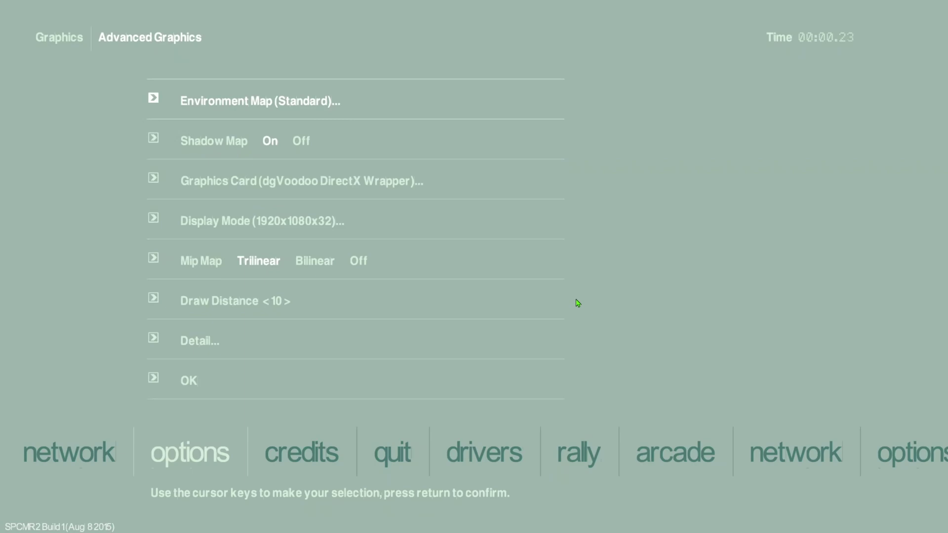
pyautogui.press('Down')
pyautogui.press('Down')
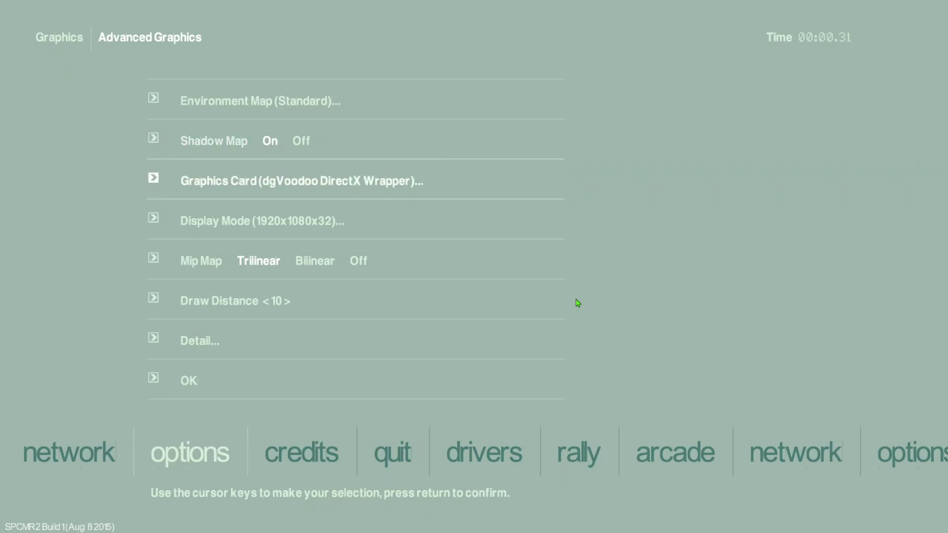
pyautogui.press('Down')
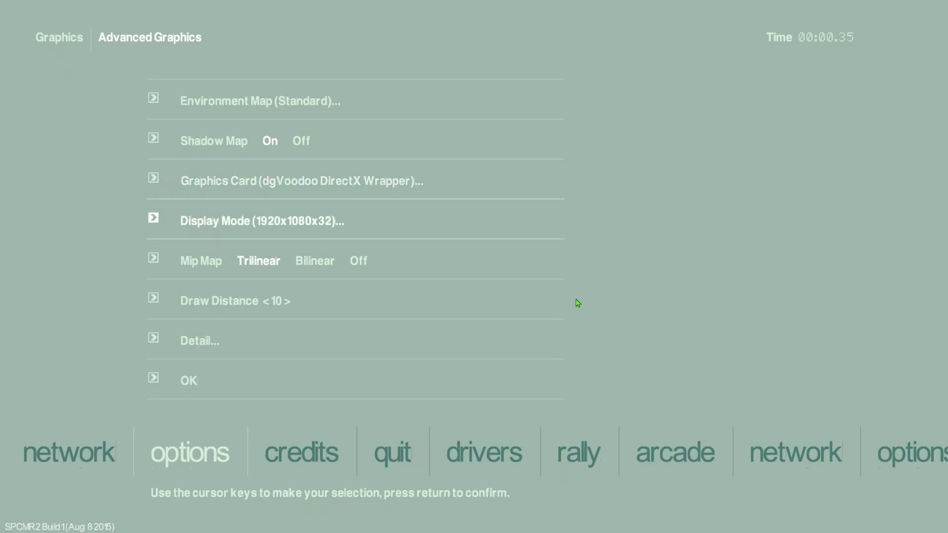
pyautogui.press('Down')
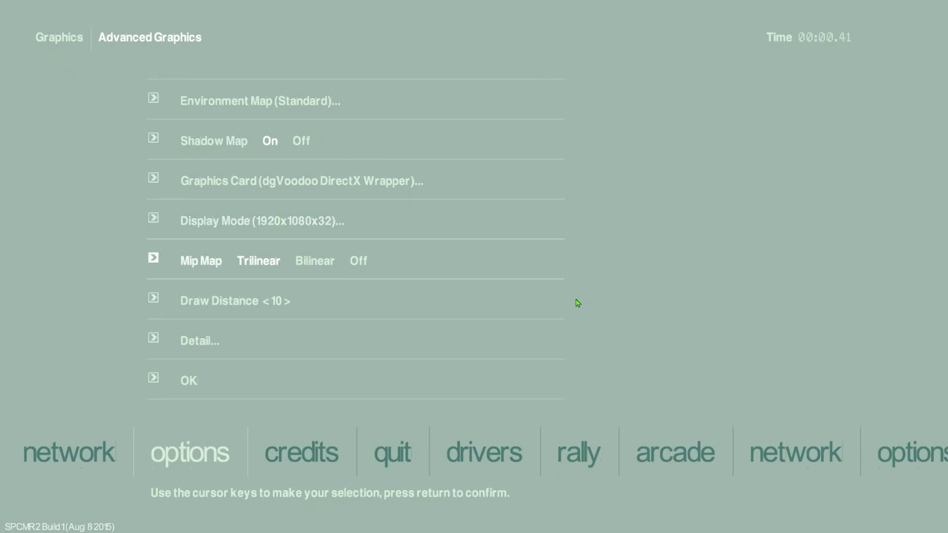
pyautogui.press('Down')
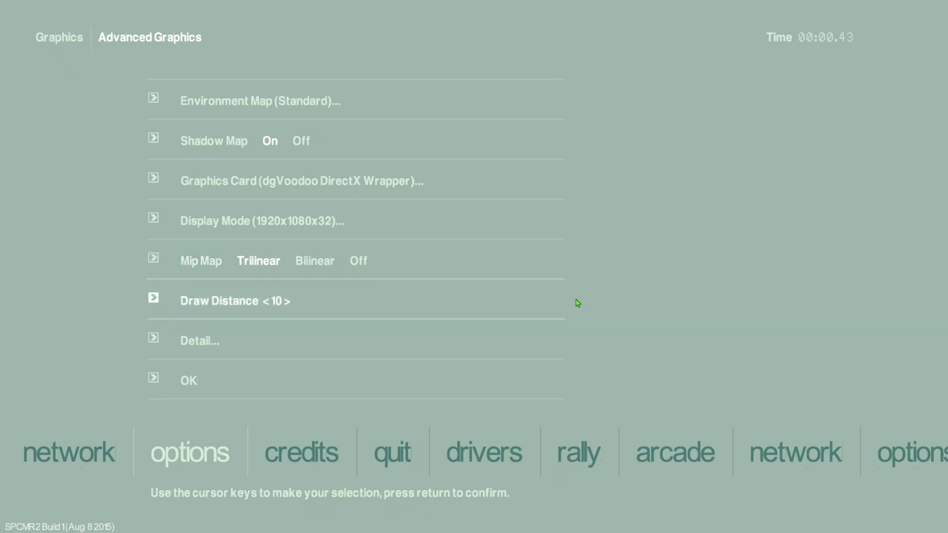
pyautogui.press('Down')
pyautogui.press('Return')
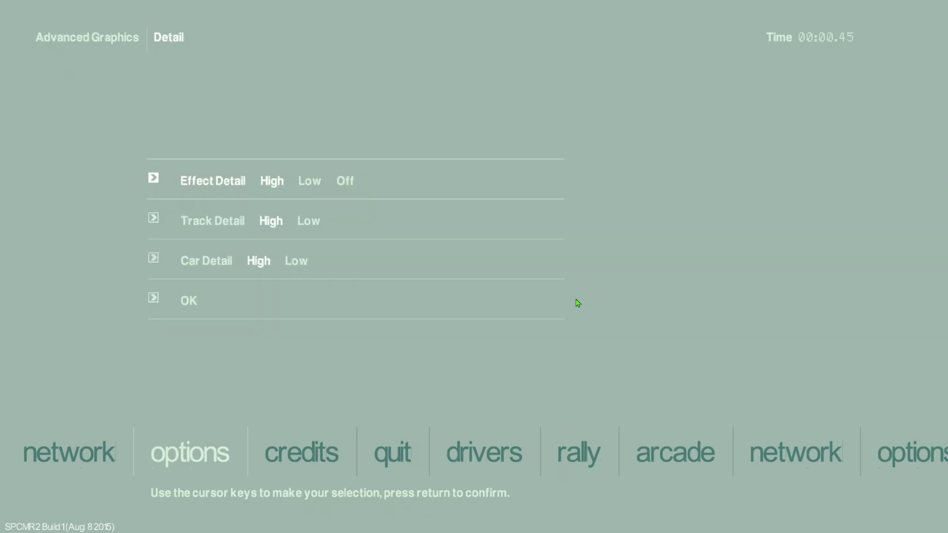
pyautogui.press('Down')
pyautogui.press('Down')
pyautogui.press('Down')
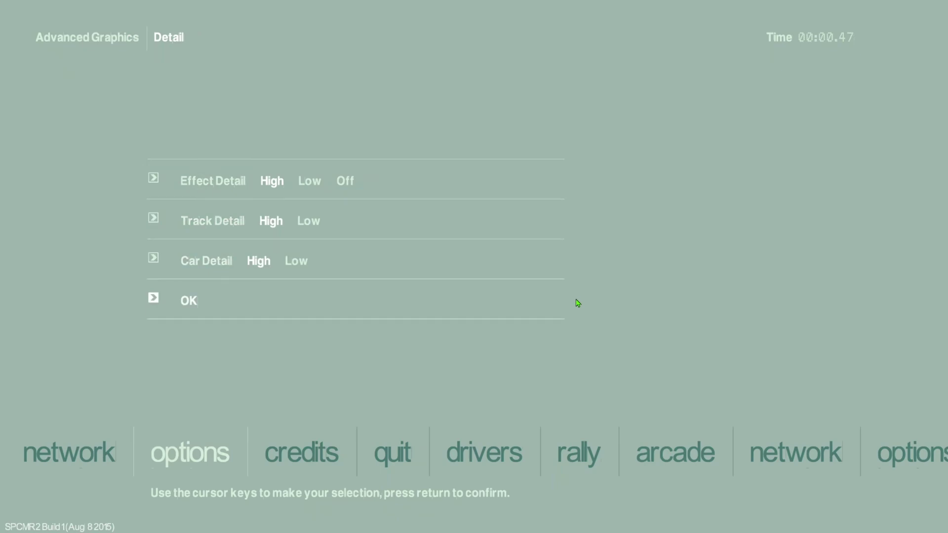
pyautogui.press('Return')
pyautogui.press('Down')
pyautogui.press('Return')
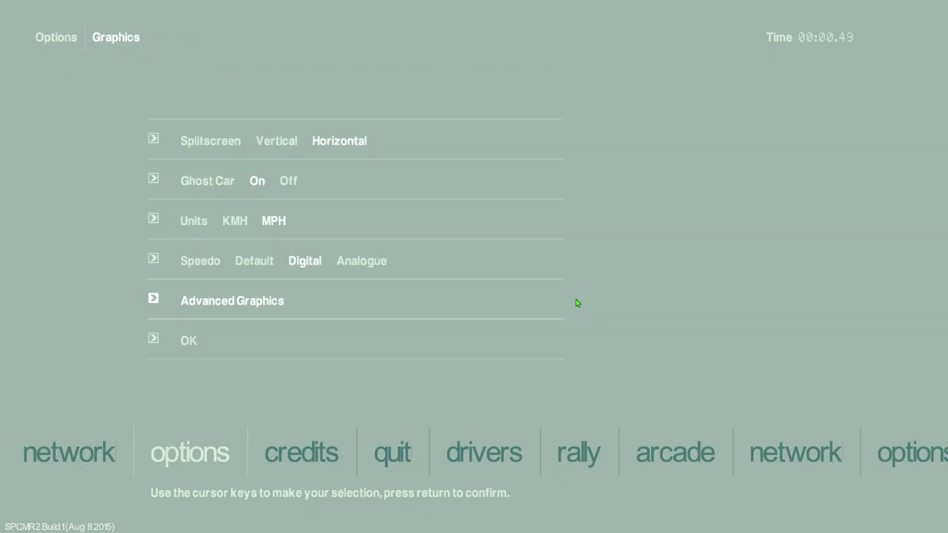
# Back out to the Options menu and open Controllers.
pyautogui.press('Up')
pyautogui.press('Up')
pyautogui.press('Up')
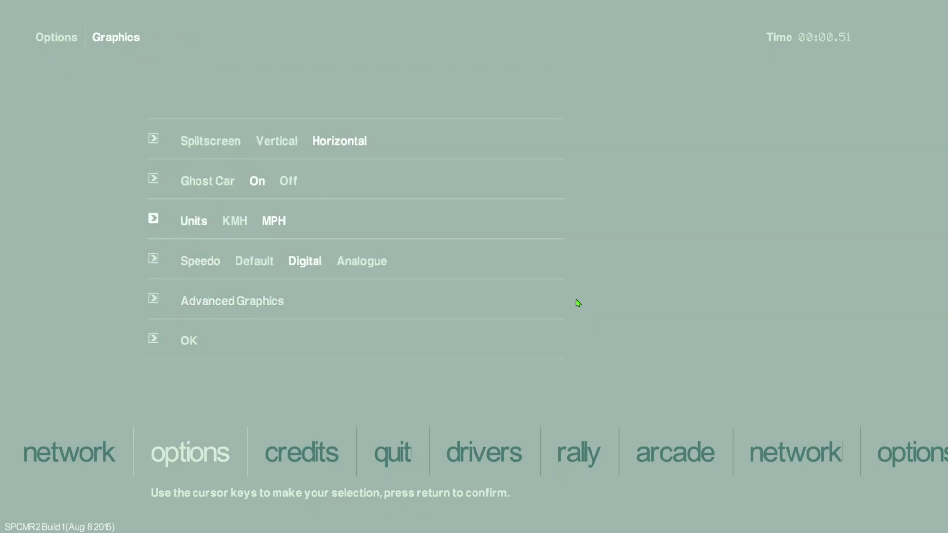
pyautogui.press('Escape')
pyautogui.press('Down')
pyautogui.press('Down')
pyautogui.press('Down')
pyautogui.press('Return')
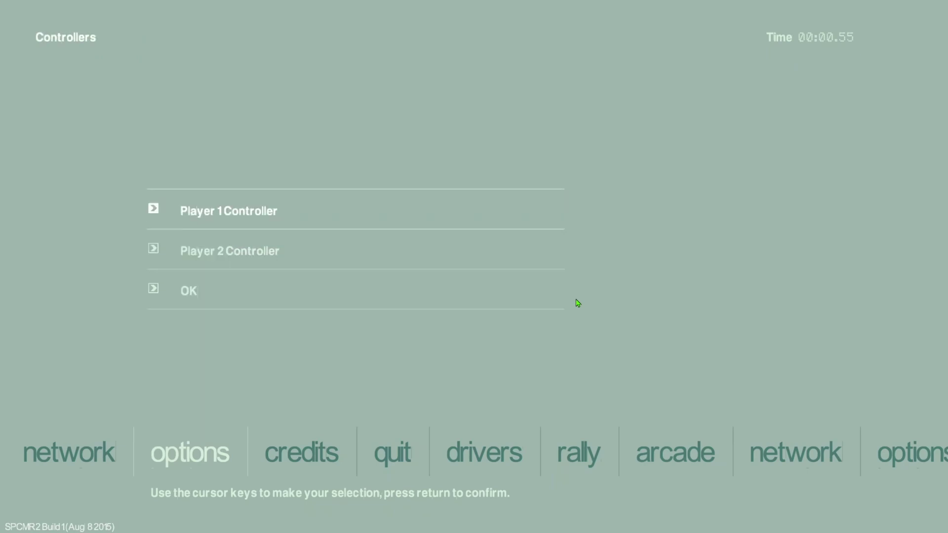
# Open the Player 1 Controller configuration and check Steering is on Axis 0.
pyautogui.press('Return')
pyautogui.press('Escape')
pyautogui.press('Down')
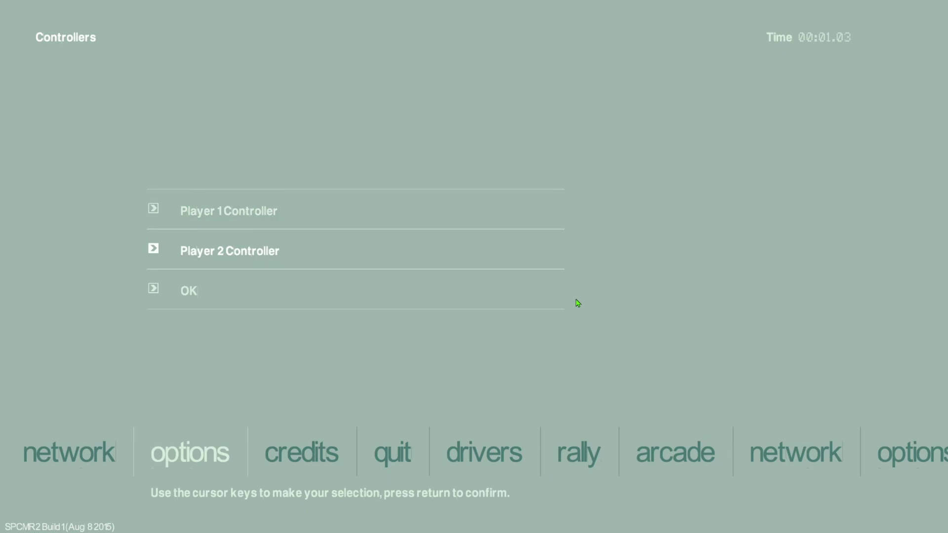
pyautogui.press('Up')
pyautogui.press('Return')
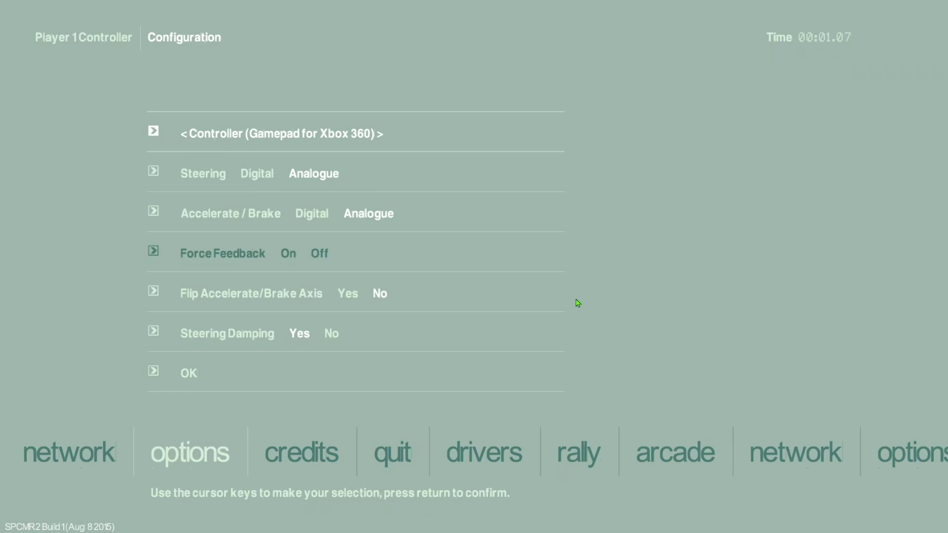
pyautogui.press('Down')
pyautogui.press('Up')
pyautogui.press('Down')
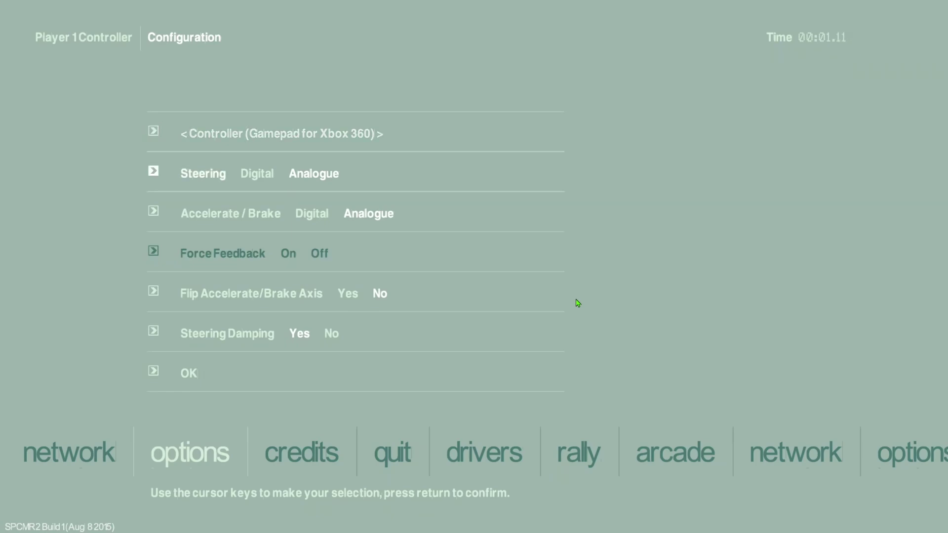
pyautogui.press('Up')
pyautogui.press('Down')
pyautogui.press('Up')
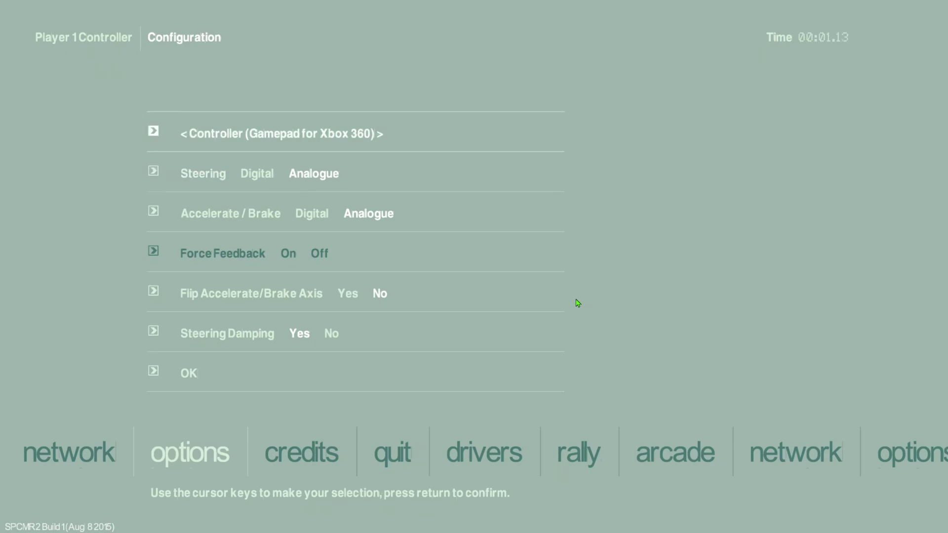
# Review Accelerate/Brake on Axis 2, Flip Axis and Steering Damping, then confirm to list button mappings.
pyautogui.press('Down')
pyautogui.press('Down')
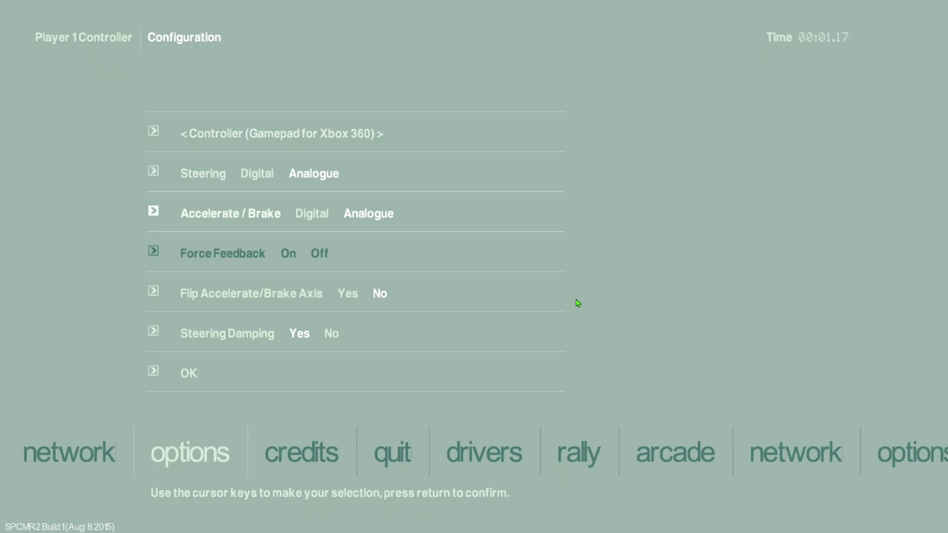
pyautogui.press('Down')
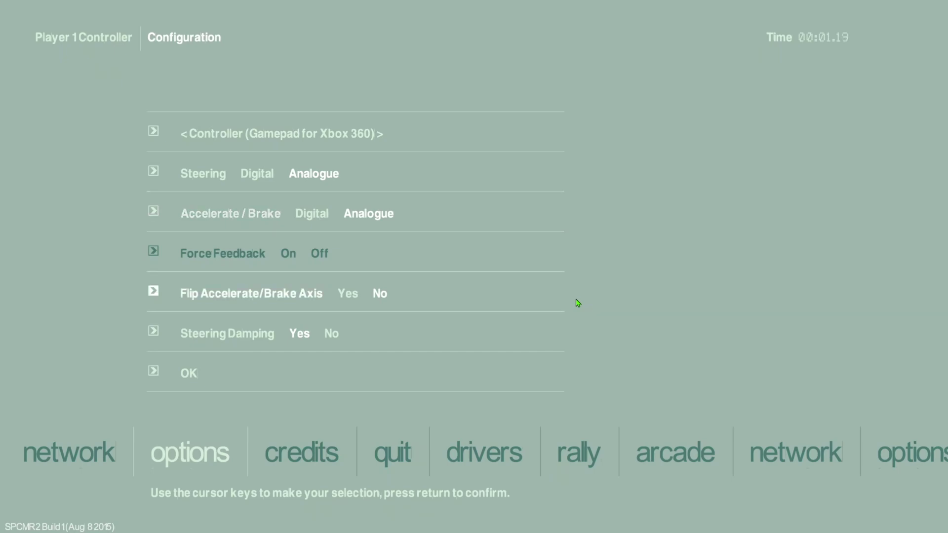
pyautogui.press('Up')
pyautogui.press('Down')
pyautogui.press('Up')
pyautogui.press('Down')
pyautogui.press('Down')
pyautogui.press('Up')
pyautogui.press('Down')
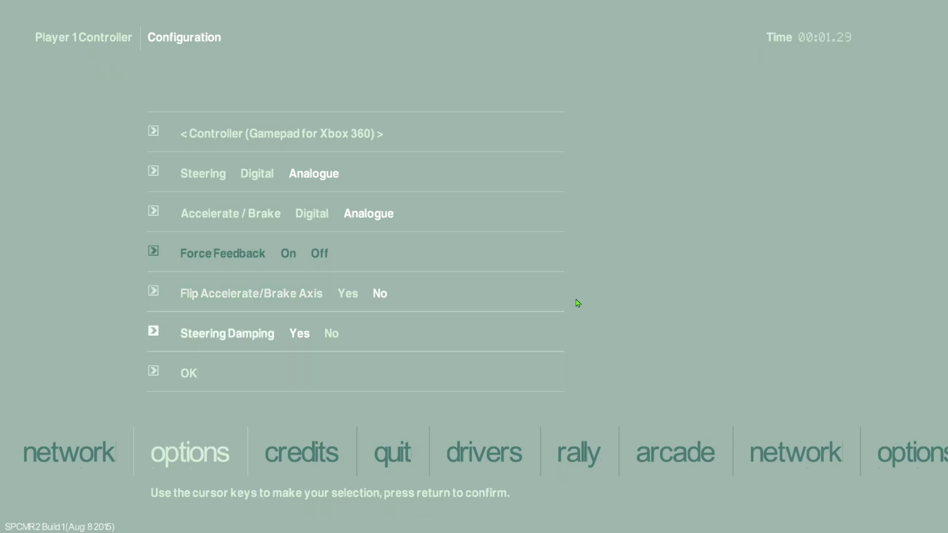
pyautogui.press('Down')
pyautogui.press('Return')
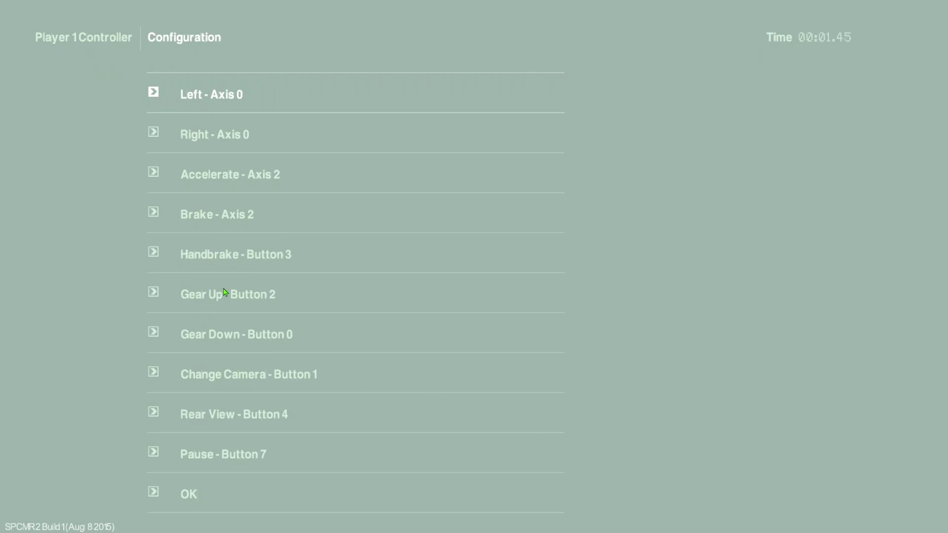
# Browse Player 1's controller options again and reopen the button mapping list.
pyautogui.press('Escape')
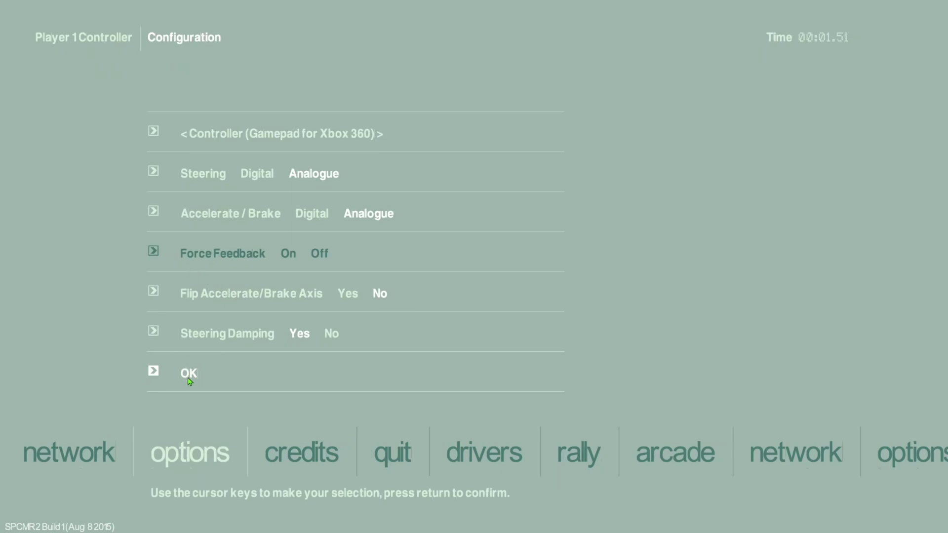
pyautogui.press('Down')
pyautogui.press('Down')
pyautogui.press('Down')
pyautogui.press('Down')
pyautogui.press('Down')
pyautogui.press('Down')
pyautogui.press('Down')
pyautogui.press('Up')
pyautogui.press('Down')
pyautogui.press('Up')
pyautogui.press('Up')
pyautogui.press('Up')
pyautogui.press('Up')
pyautogui.press('Up')
pyautogui.press('Up')
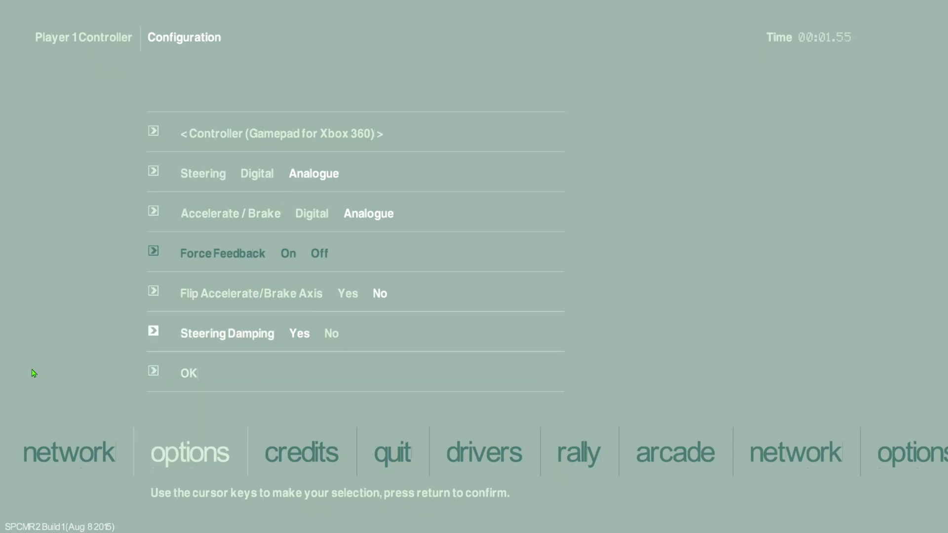
pyautogui.press('Down')
pyautogui.press('Down')
pyautogui.press('Down')
pyautogui.press('Down')
pyautogui.press('Down')
pyautogui.press('Down')
pyautogui.press('Up')
pyautogui.press('Down')
pyautogui.press('Up')
pyautogui.press('Up')
pyautogui.press('Down')
# Check the Left steering binding and confirm the button mapping.
pyautogui.press('Down')
pyautogui.press('Return')
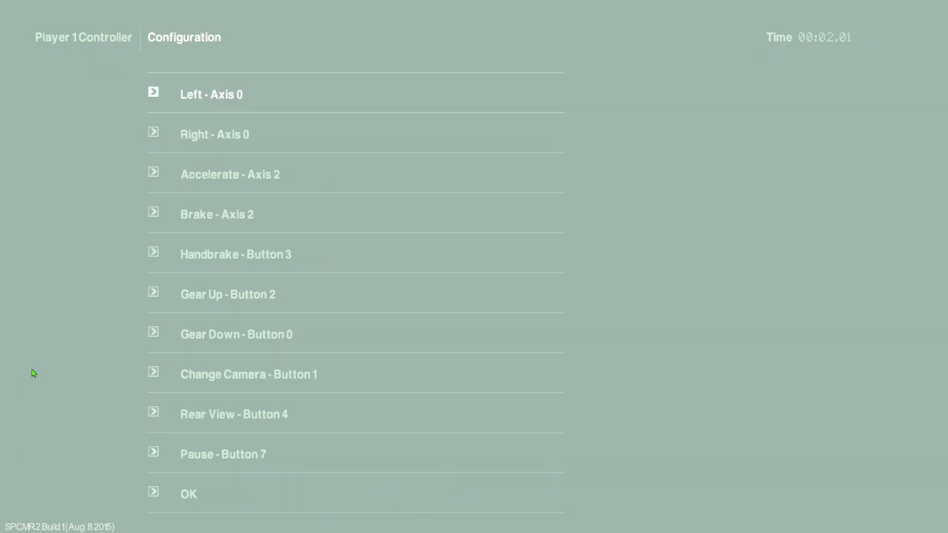
pyautogui.press('Return')
pyautogui.press('Down')
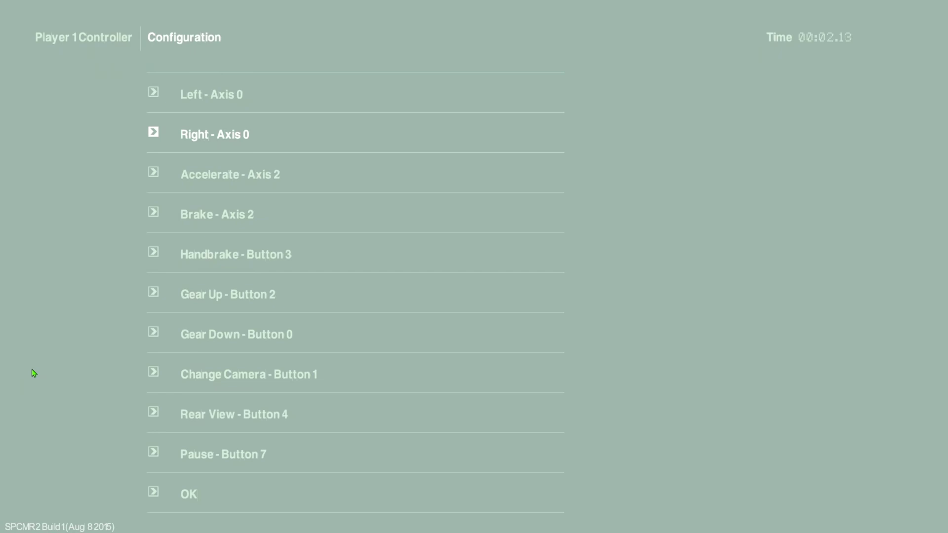
pyautogui.press('Up')
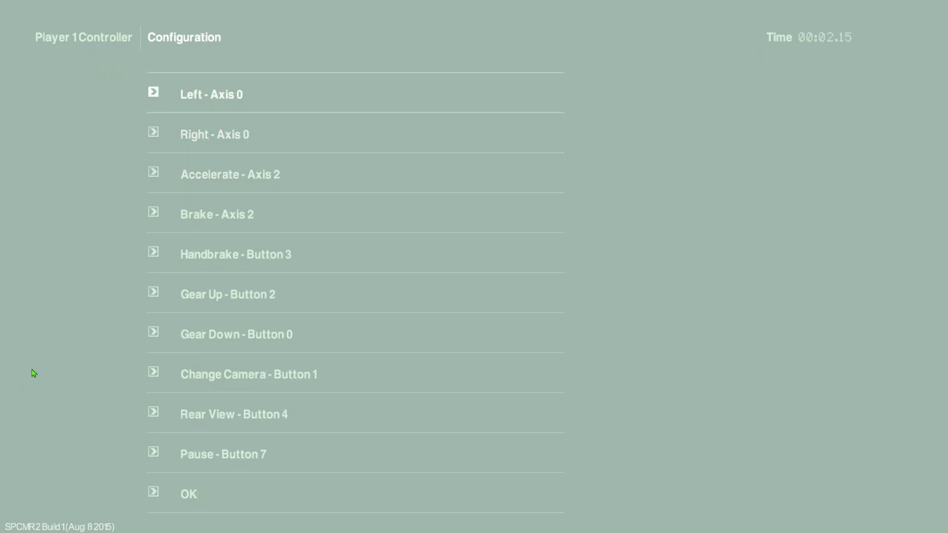
pyautogui.press('Down')
pyautogui.press('Down')
pyautogui.press('Down')
pyautogui.press('Down')
pyautogui.press('Down')
pyautogui.press('Down')
pyautogui.press('Down')
pyautogui.press('Down')
pyautogui.press('Down')
pyautogui.press('Down')
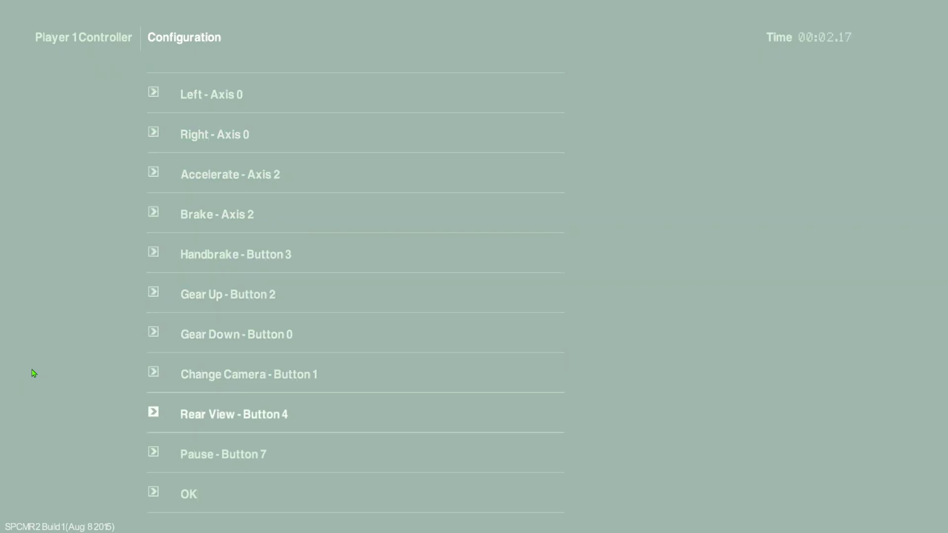
pyautogui.press('Return')
# Review the Analogue Setup axes, confirm, and exit Controllers to Options.
pyautogui.press('Down')
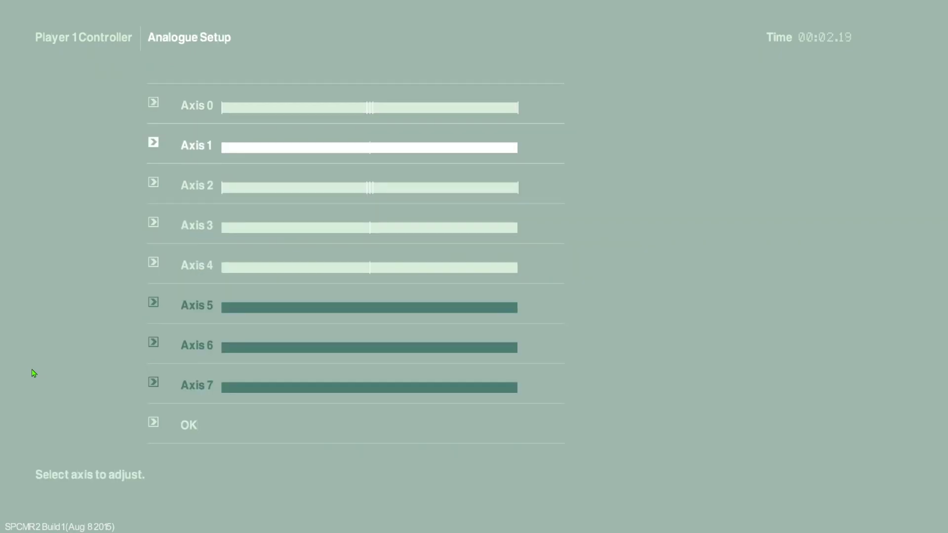
pyautogui.press('Down')
pyautogui.press('Down')
pyautogui.press('Down')
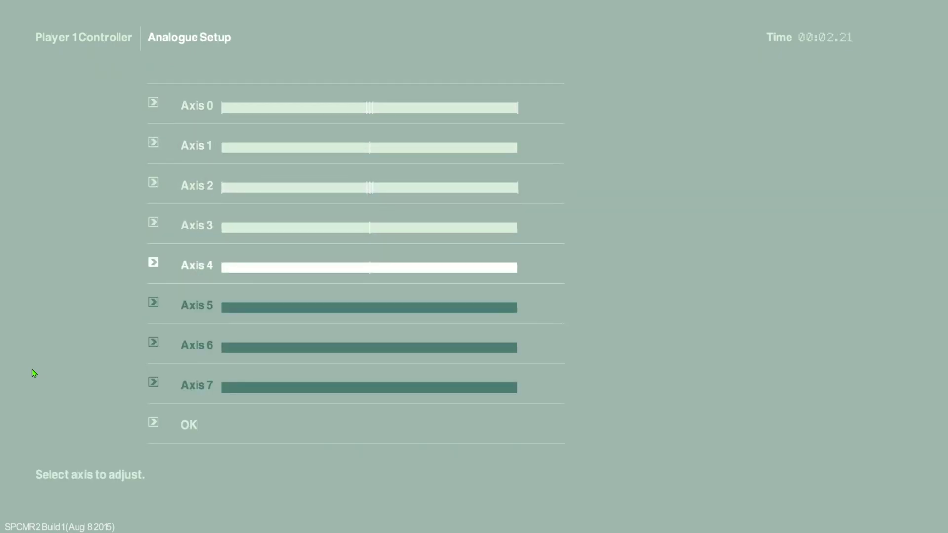
pyautogui.press('Up')
pyautogui.press('Up')
pyautogui.press('Up')
pyautogui.press('Up')
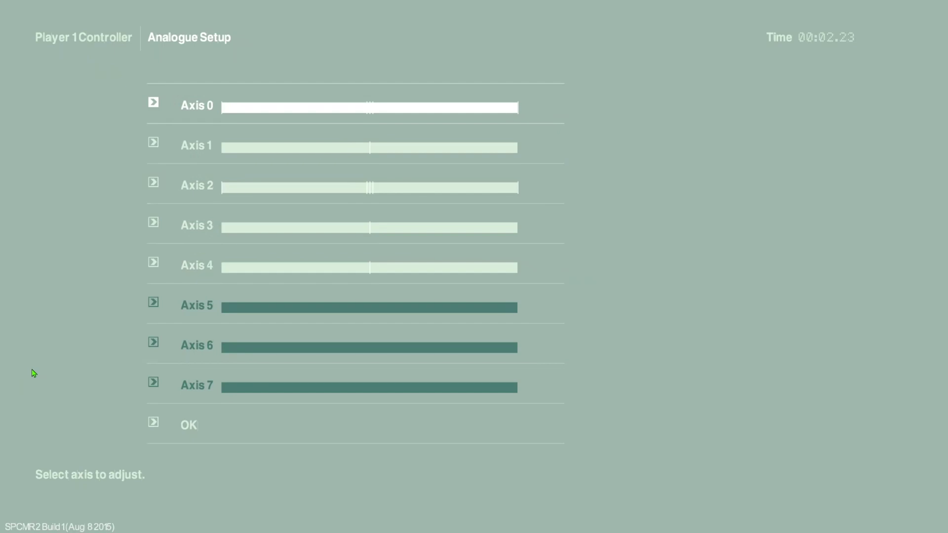
pyautogui.press('Down')
pyautogui.press('Down')
pyautogui.press('Down')
pyautogui.press('Down')
pyautogui.press('Down')
pyautogui.press('Down')
pyautogui.press('Down')
pyautogui.press('Down')
pyautogui.press('Up')
pyautogui.press('Up')
pyautogui.press('Up')
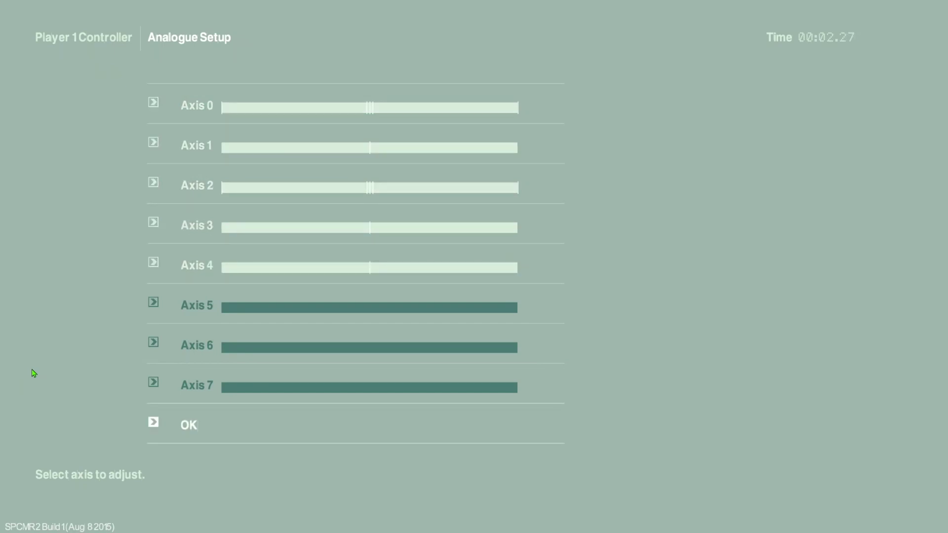
pyautogui.press('Return')
pyautogui.press('Down')
pyautogui.press('Down')
pyautogui.press('Return')
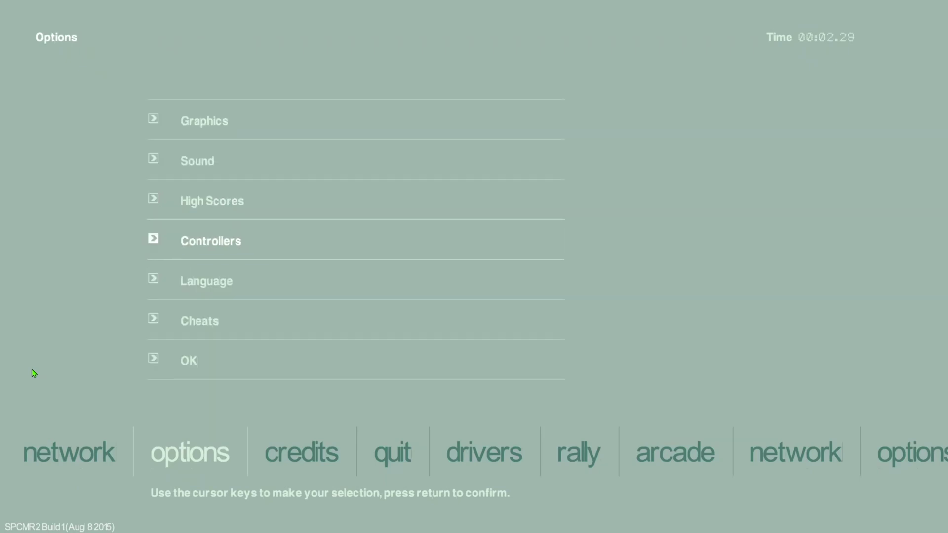
# Return to the main menu and try the Network driver options, including guest tag entry.
pyautogui.press('Down')
pyautogui.press('Down')
pyautogui.press('Down')
pyautogui.press('Return')
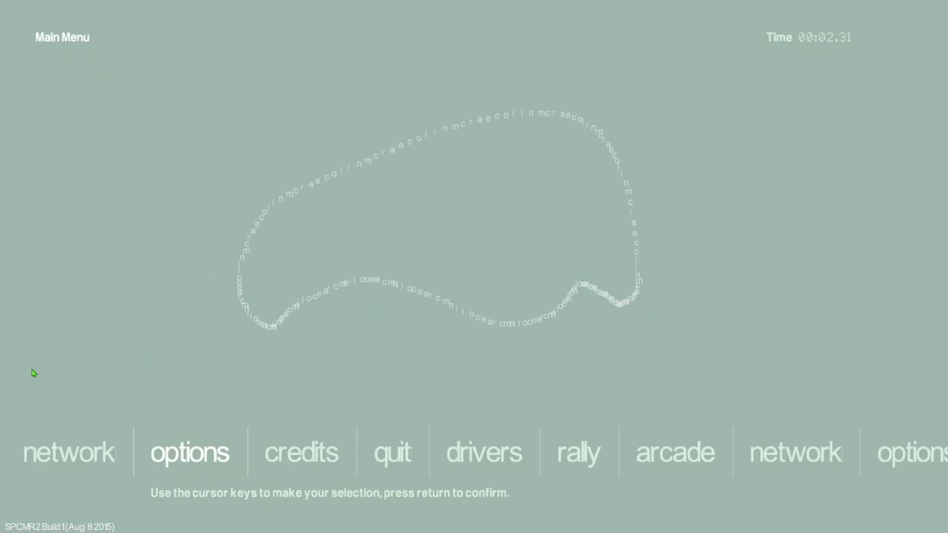
pyautogui.press('Right')
pyautogui.press('Right')
pyautogui.press('Right')
pyautogui.press('Right')
pyautogui.press('Right')
pyautogui.press('Right')
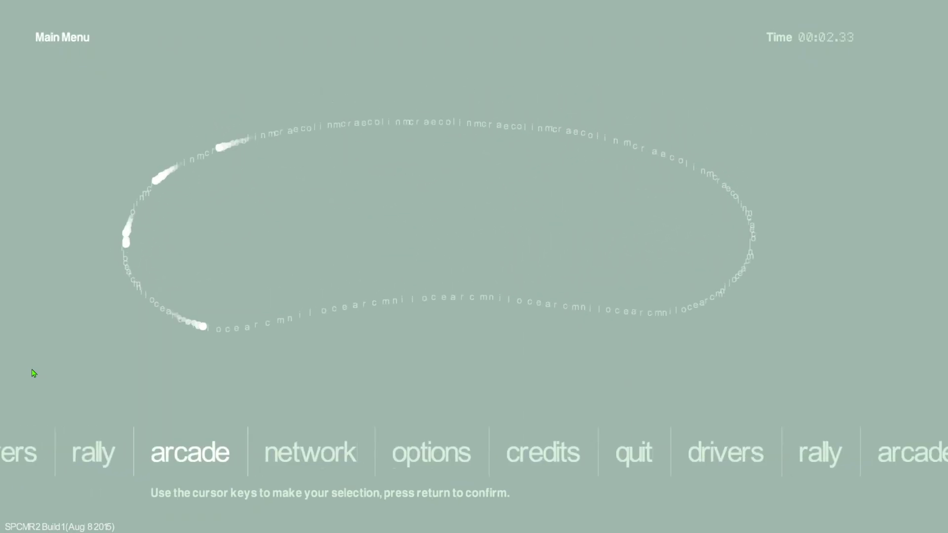
pyautogui.press('Return')
pyautogui.press('Up')
pyautogui.press('Down')
pyautogui.press('Return')
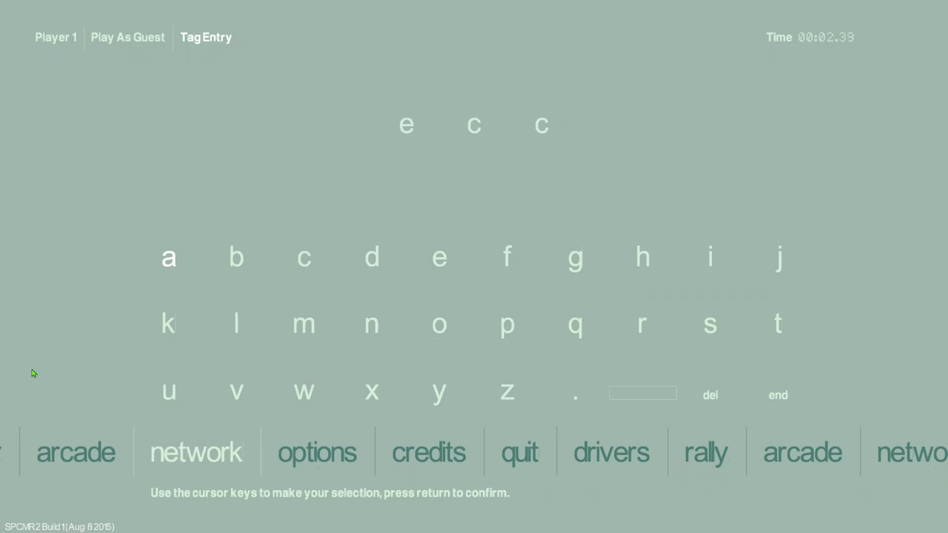
pyautogui.press('Escape')
# Load the saved driver profile, then back out of the network driver selection.
pyautogui.press('Up')
pyautogui.press('Up')
pyautogui.press('Return')
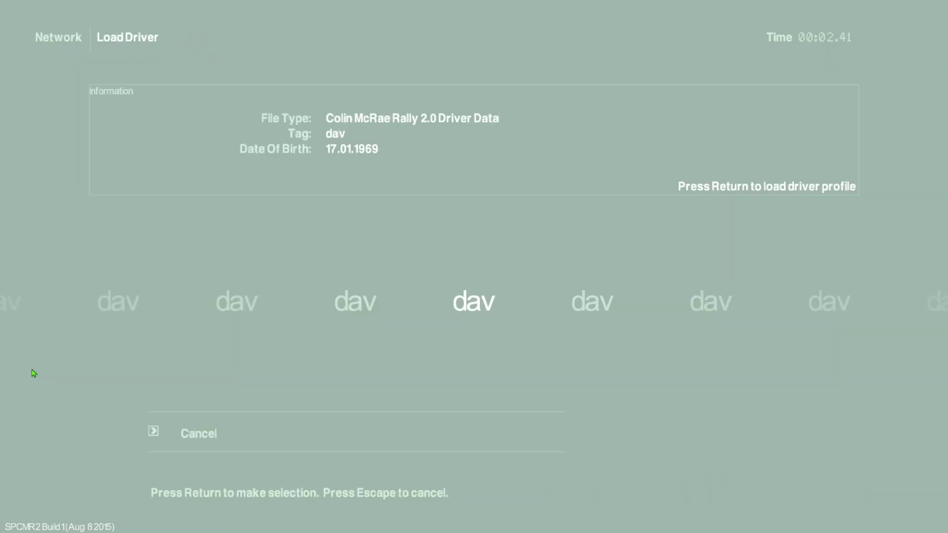
pyautogui.press('Escape')
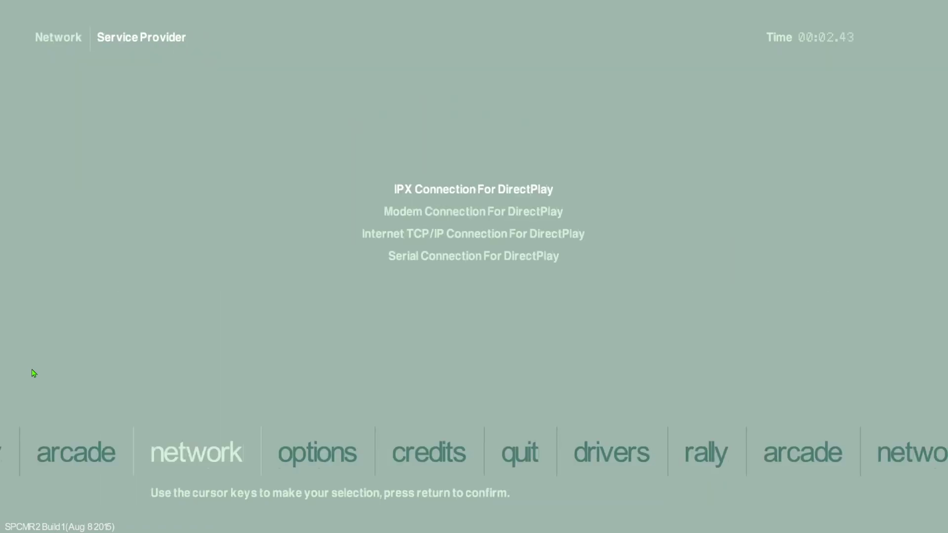
pyautogui.press('Escape')
pyautogui.press('Down')
pyautogui.press('Down')
pyautogui.press('Down')
pyautogui.press('Down')
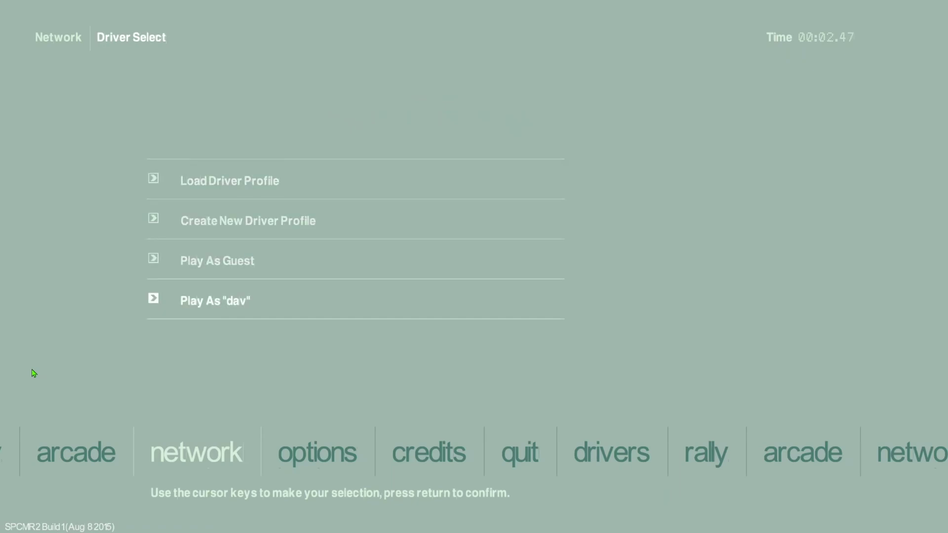
pyautogui.press('Escape')
# Switch to Arcade mode and settle on Single Race.
pyautogui.press('Left')
pyautogui.press('Return')
pyautogui.press('Down')
pyautogui.press('Up')
# Set up a one-player arcade race: saved driver, Ford Focus, Intermediate difficulty, reaching Italy's Berceto stage.
pyautogui.press('Return')
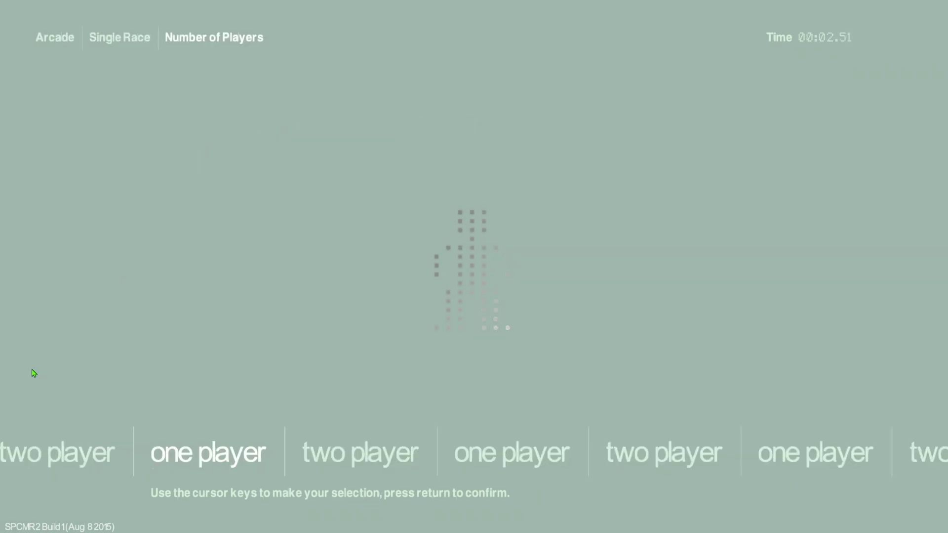
pyautogui.press('Return')
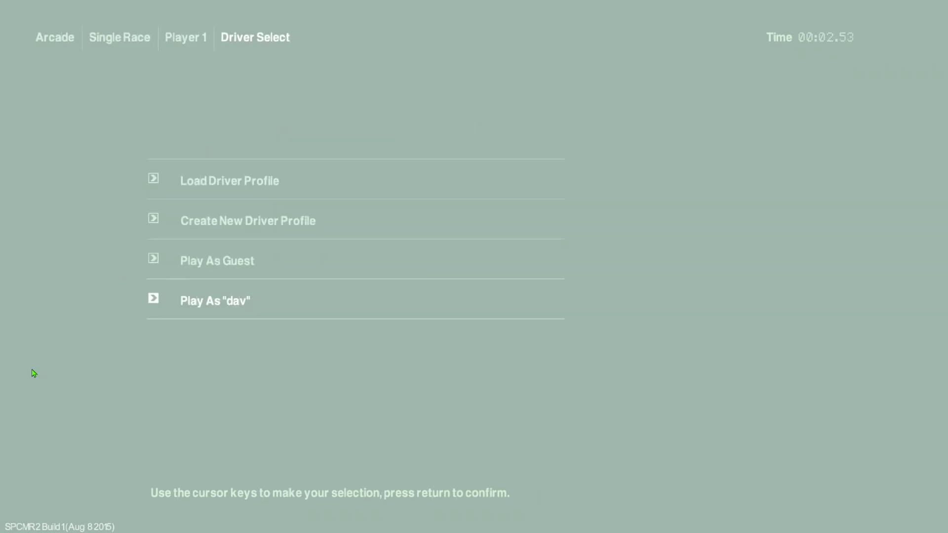
pyautogui.press('Return')
pyautogui.press('Return')
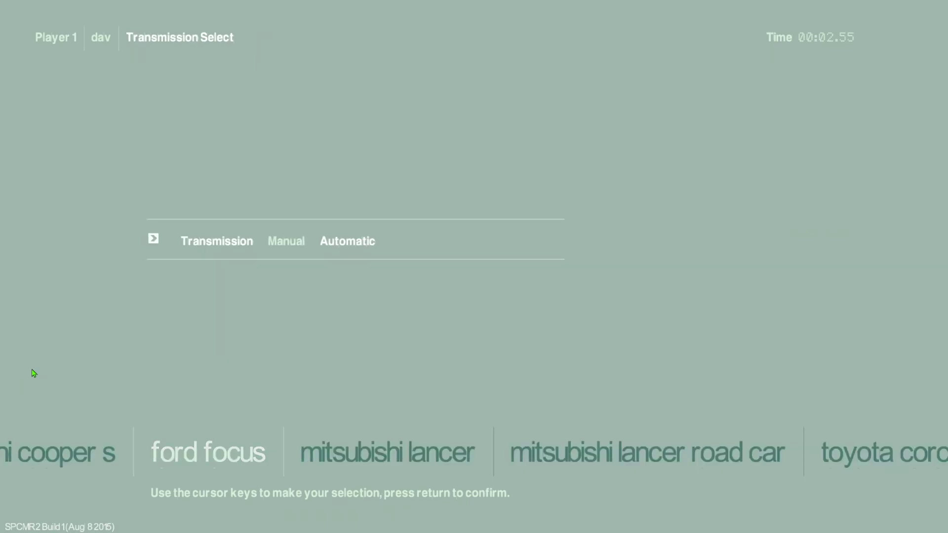
pyautogui.press('Return')
pyautogui.press('Return')
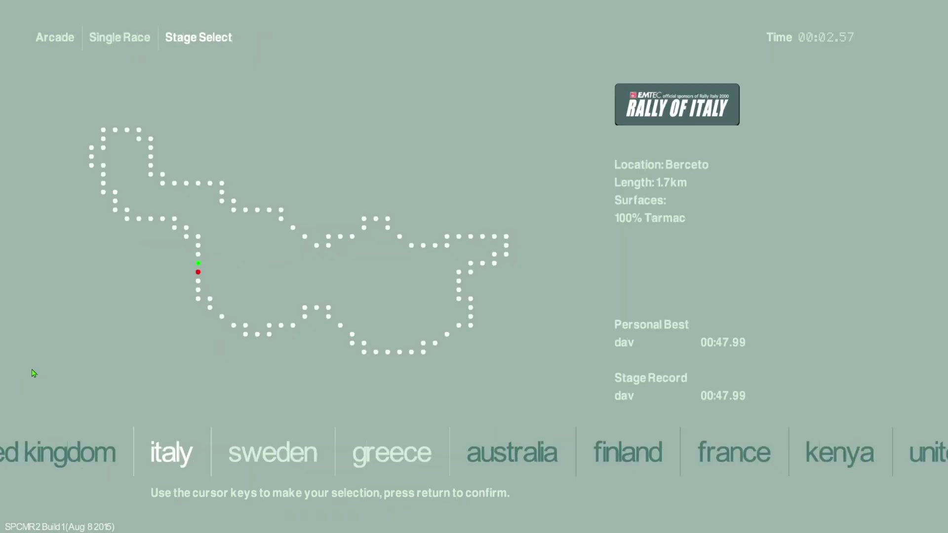
pyautogui.press('Return')
pyautogui.press('Return')
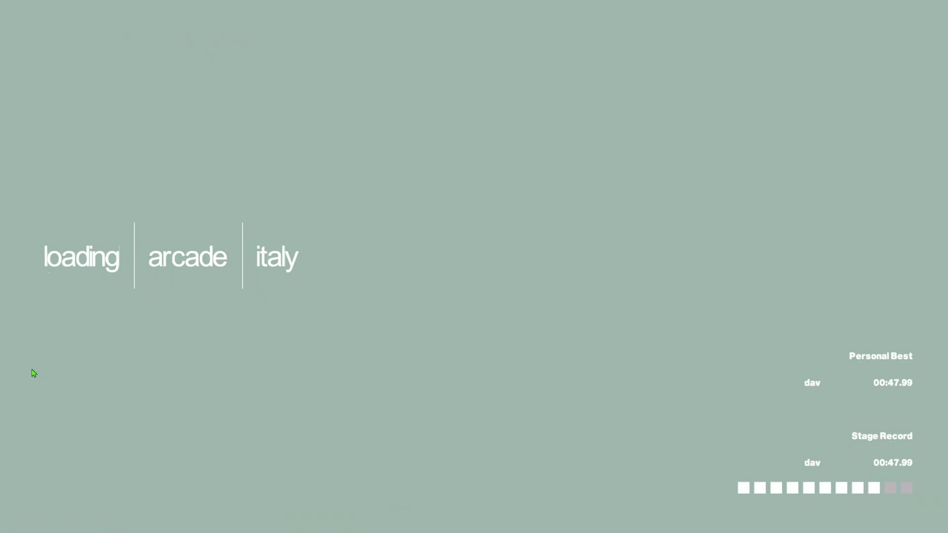